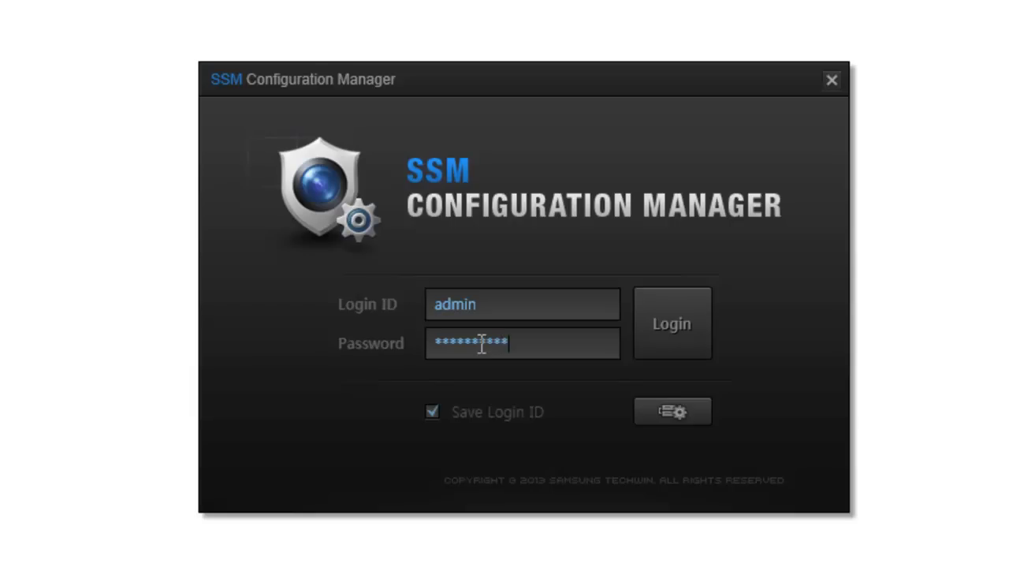
# Log in as admin and launch Standard Setup to reach the Register > Device page
pyautogui.click(691, 350)
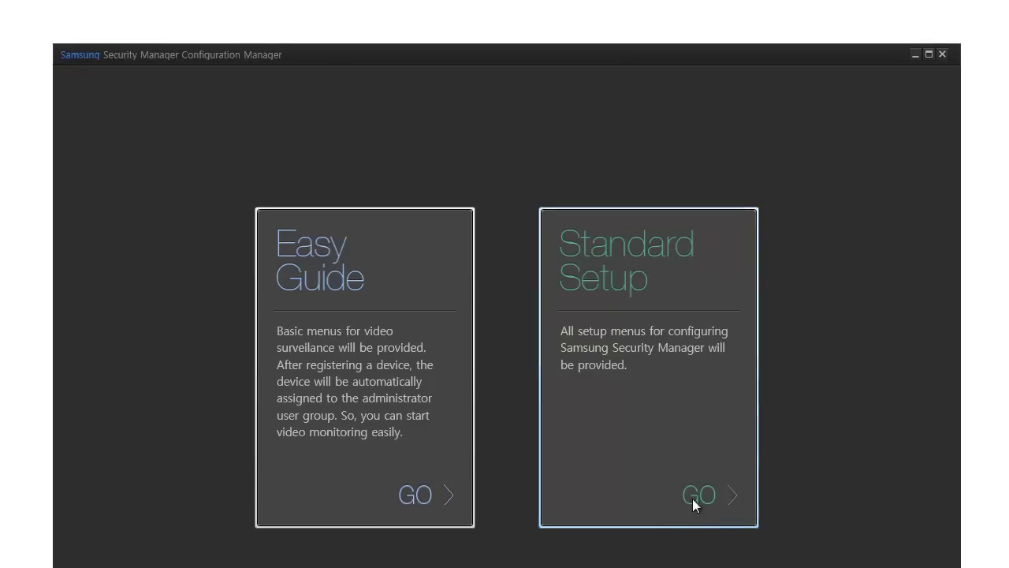
pyautogui.click(695, 498)
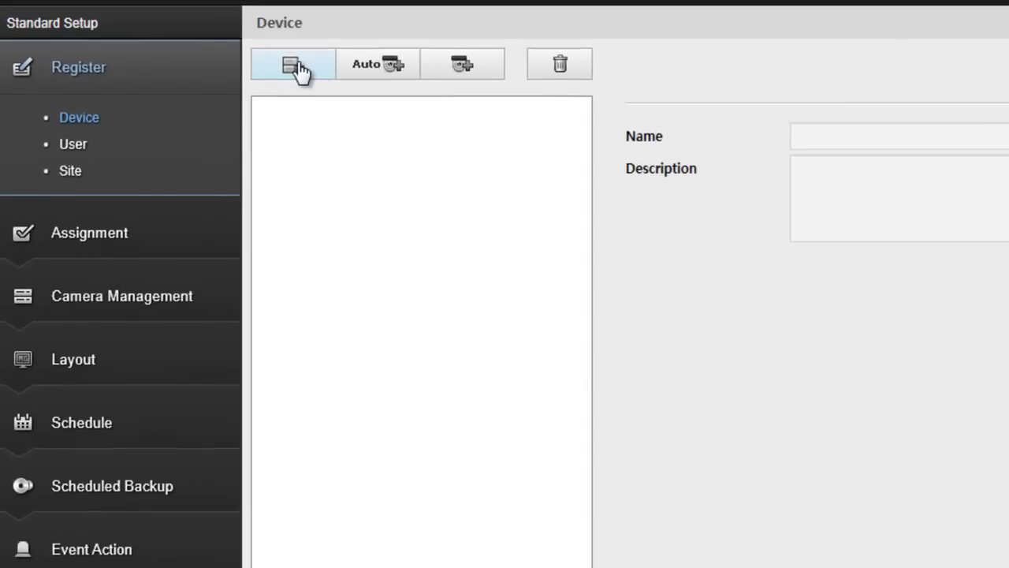
# Register the media gateway at 55.101.51.117 and start Auto register to search for network devices
pyautogui.click(299, 70)
pyautogui.click(457, 268)
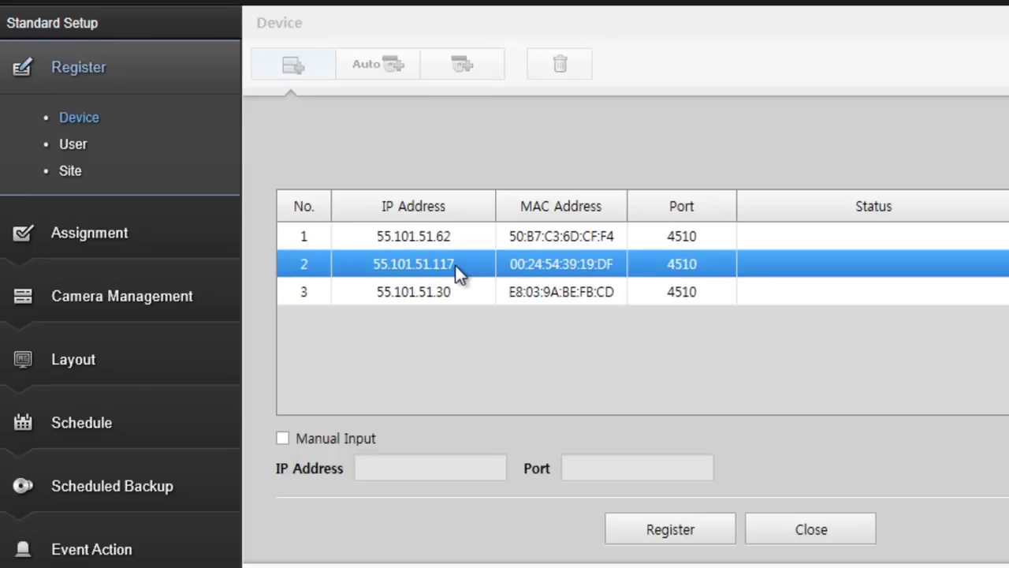
pyautogui.click(687, 531)
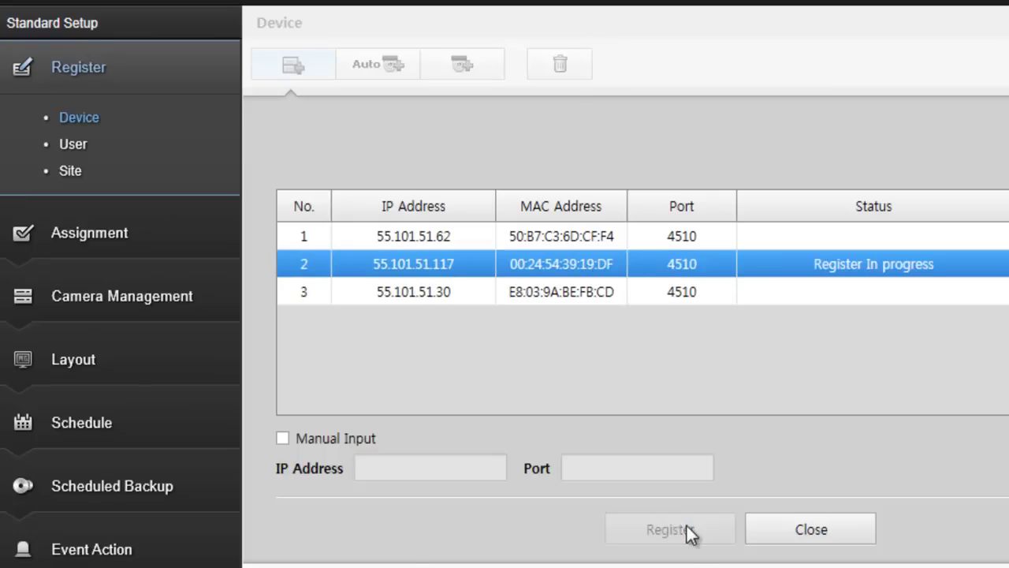
pyautogui.click(792, 535)
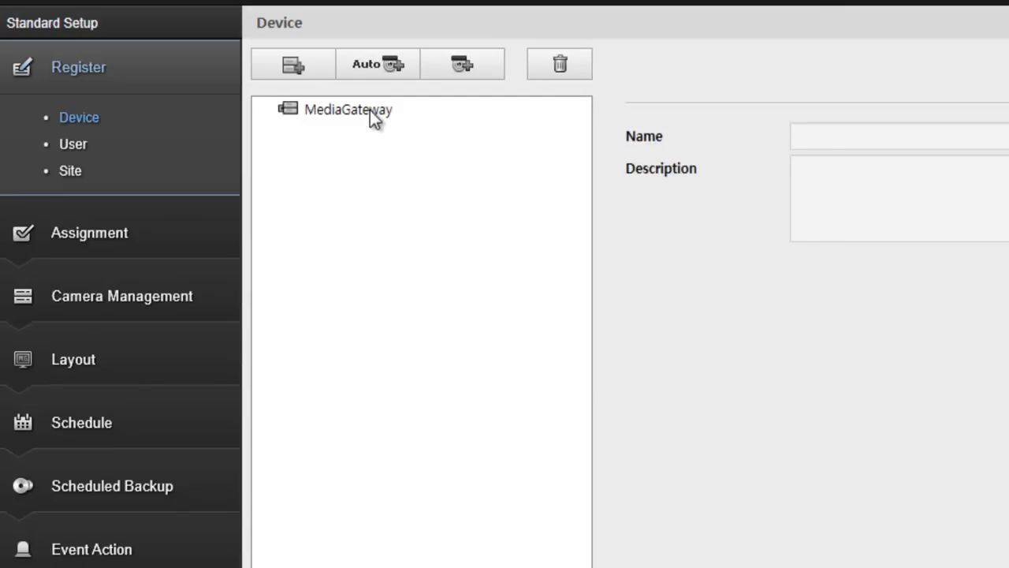
pyautogui.click(369, 111)
pyautogui.click(376, 69)
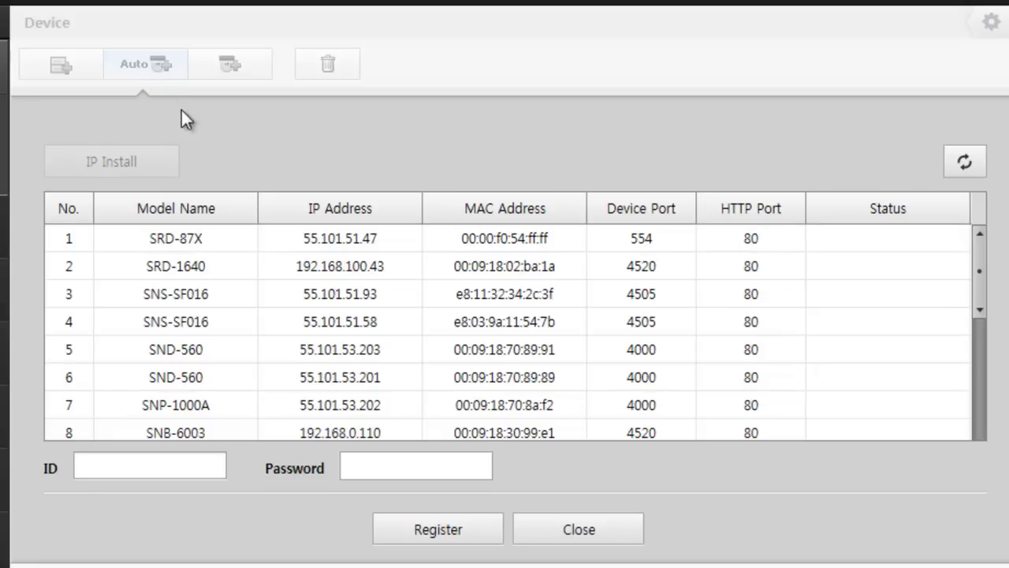
# Sort found devices by model name and register the SNP-6200 at 192.168.100.141 with its ID and password
pyautogui.click(202, 211)
pyautogui.click(378, 324)
pyautogui.click(699, 376)
pyautogui.click(860, 325)
pyautogui.click(906, 296)
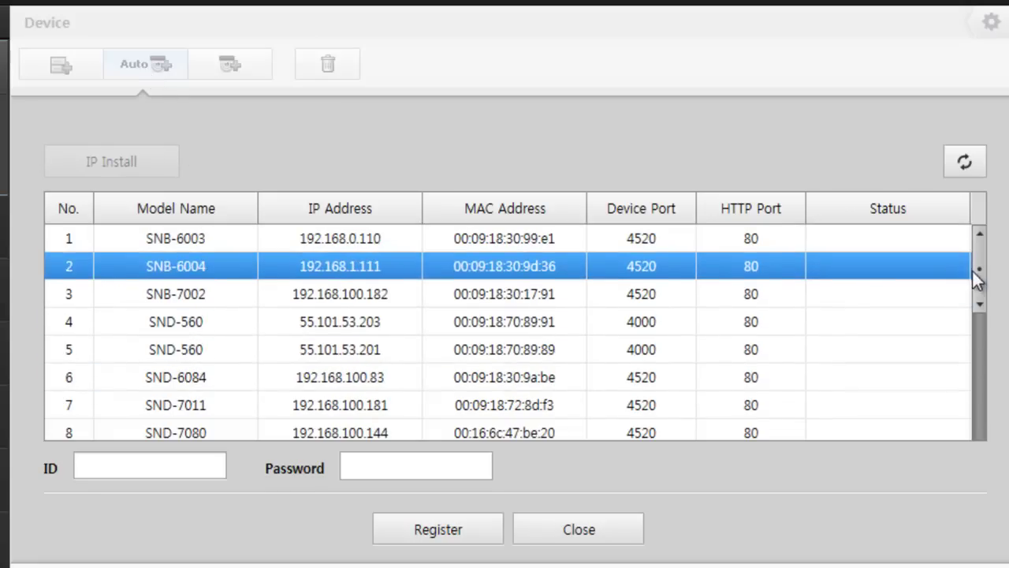
pyautogui.moveTo(976, 288); pyautogui.dragTo(974, 339)
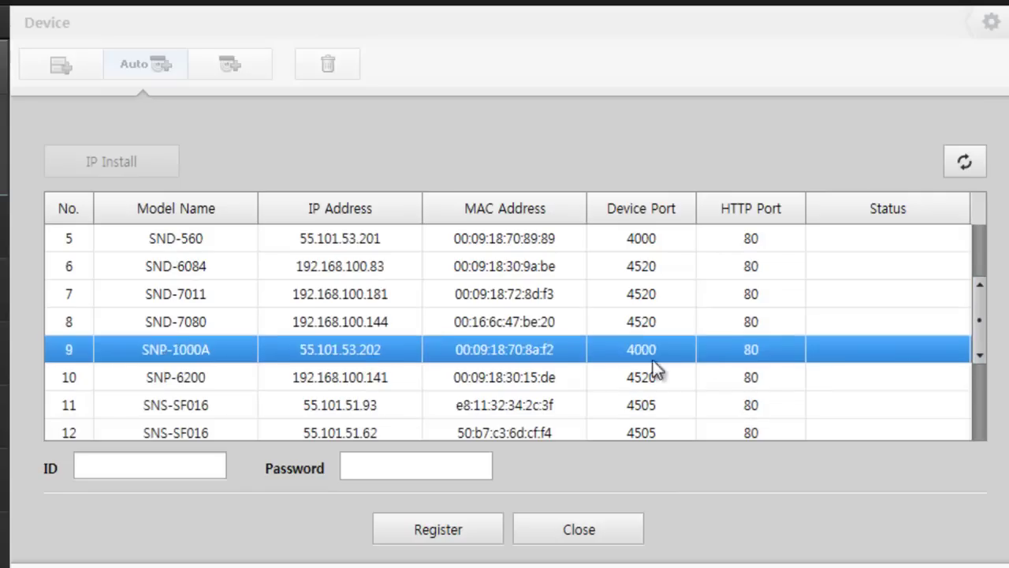
pyautogui.click(402, 376)
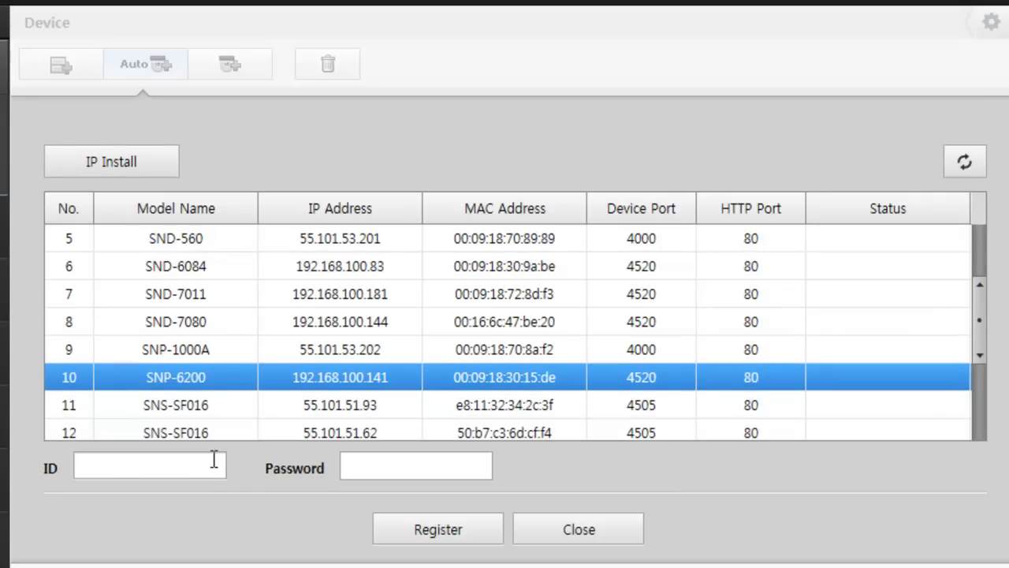
pyautogui.write('admin')
pyautogui.write('****')
pyautogui.click(436, 533)
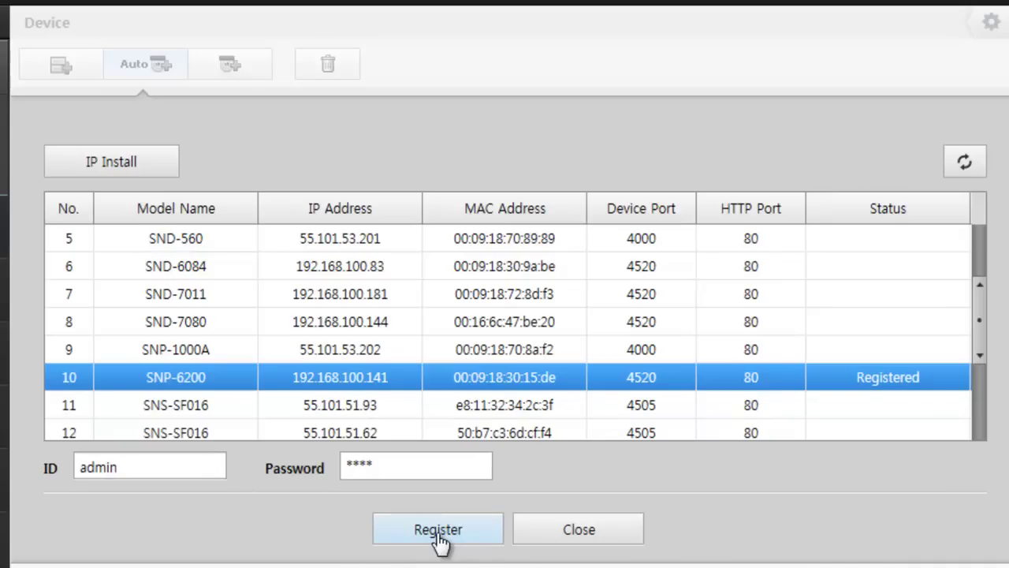
# Register the SRN-1000 at 192.168.100.39 with an empty password and close the device search
pyautogui.moveTo(980, 350); pyautogui.dragTo(980, 416)
pyautogui.click(720, 384)
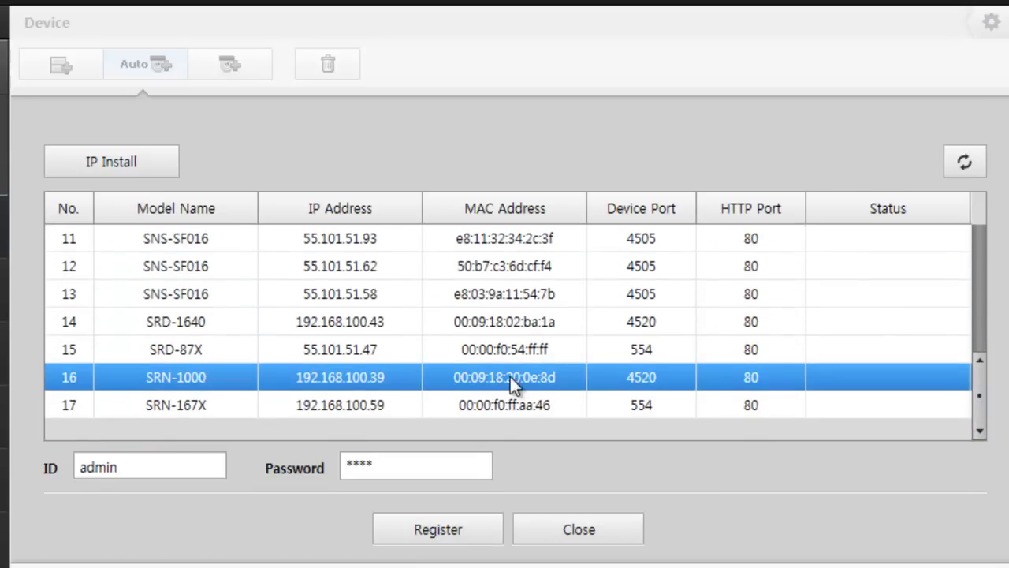
pyautogui.click(436, 464)
pyautogui.press('BackSpace')
pyautogui.press('BackSpace')
pyautogui.click(458, 528)
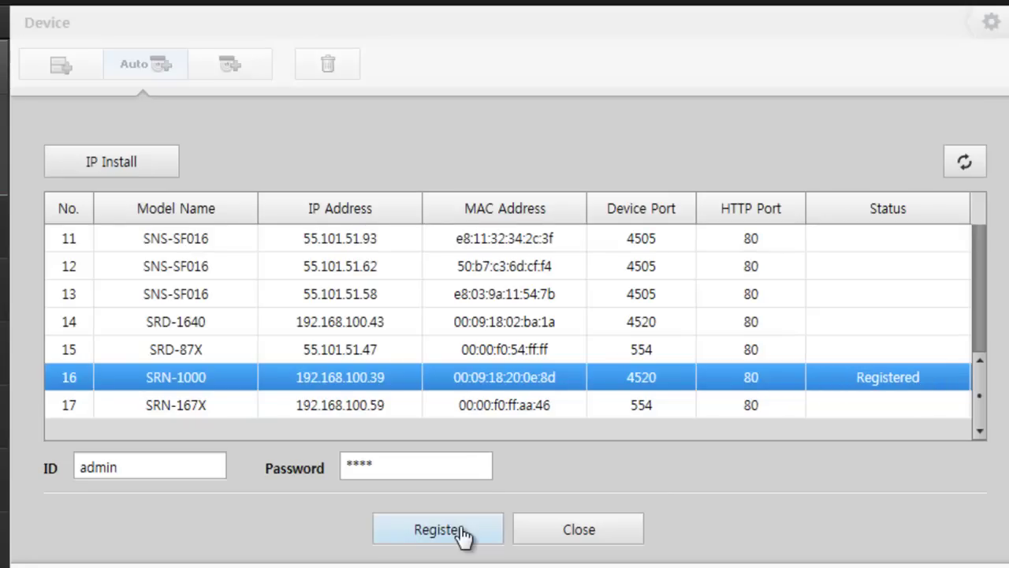
pyautogui.click(530, 527)
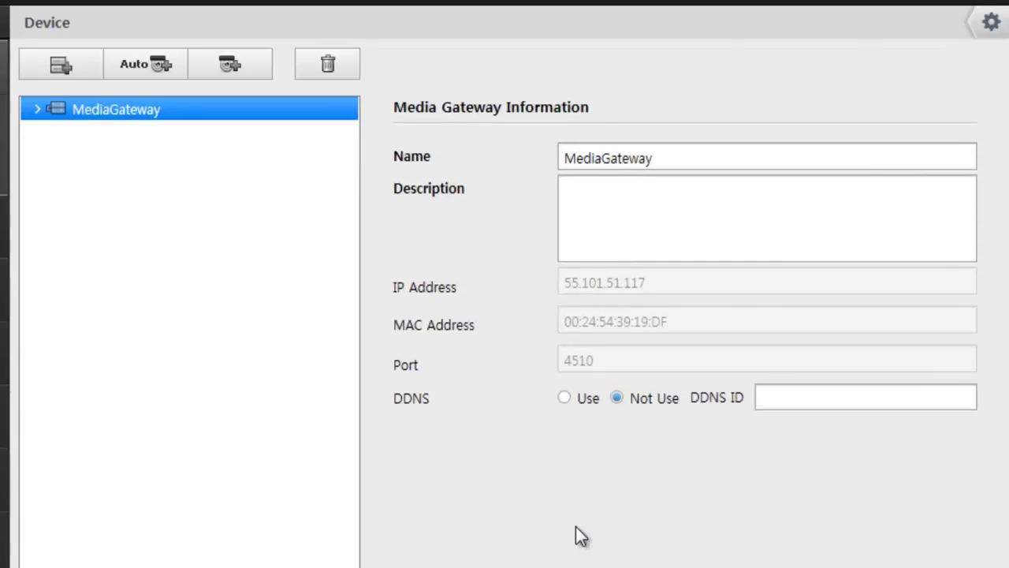
# Expand MediaGateway, SNP-6200 and SRN-1000 in the device tree and show Camera01's information and preview
pyautogui.click(36, 111)
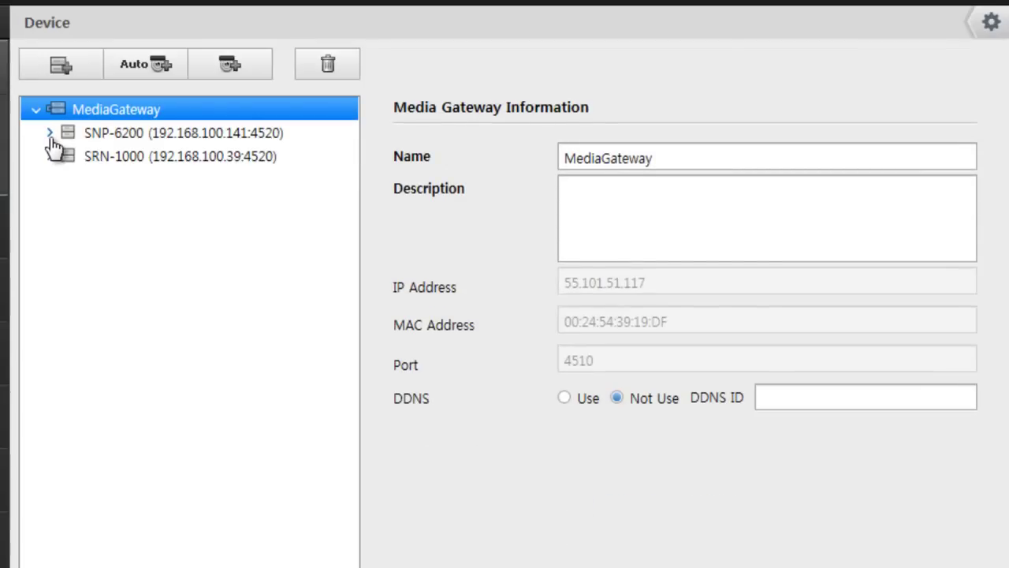
pyautogui.click(49, 133)
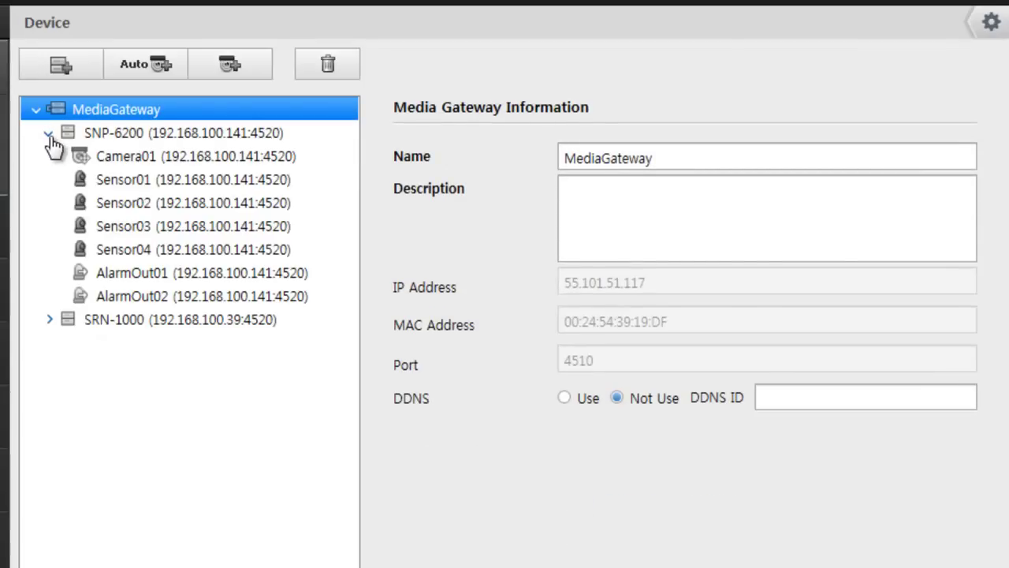
pyautogui.click(51, 321)
pyautogui.moveTo(353, 215); pyautogui.dragTo(390, 174)
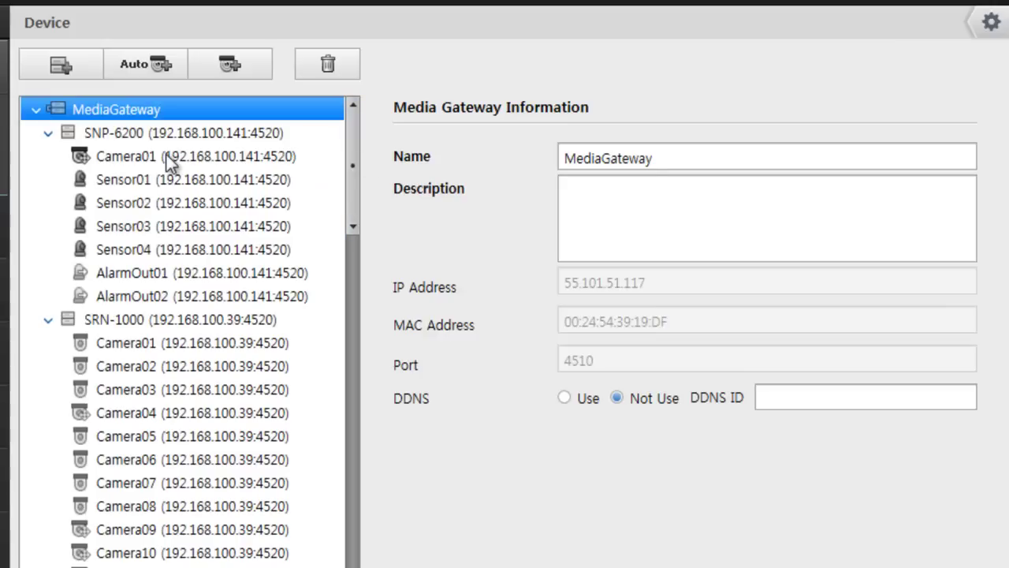
pyautogui.click(167, 156)
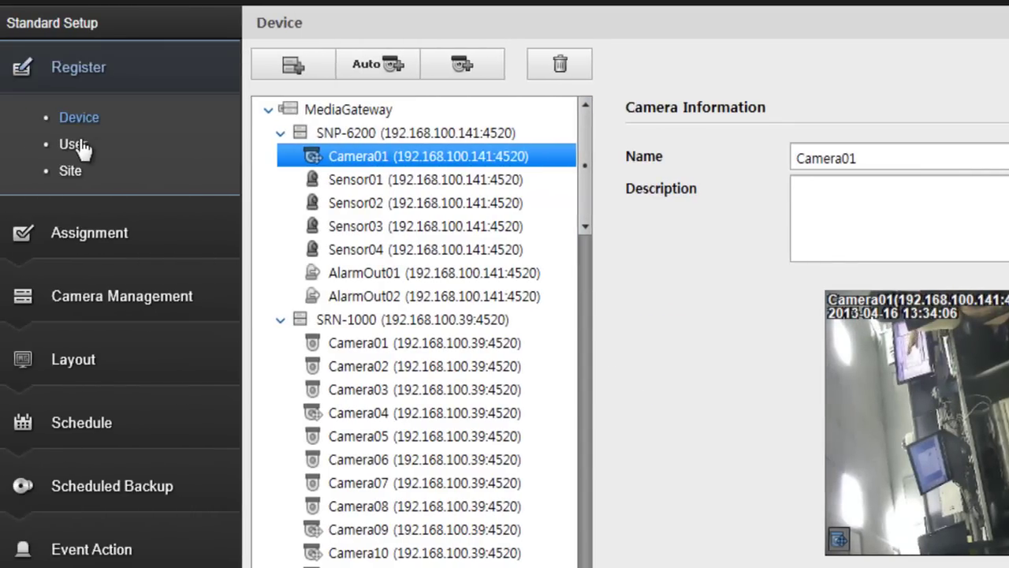
# Review the Administrator Group on the User page and add the new group UserGroup A
pyautogui.click(79, 145)
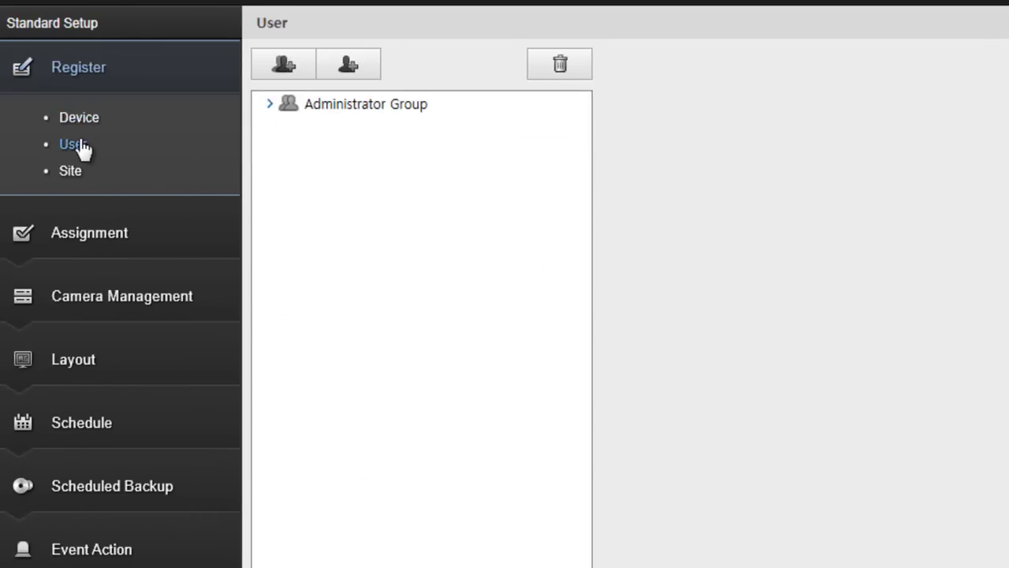
pyautogui.click(269, 104)
pyautogui.click(84, 105)
pyautogui.click(86, 131)
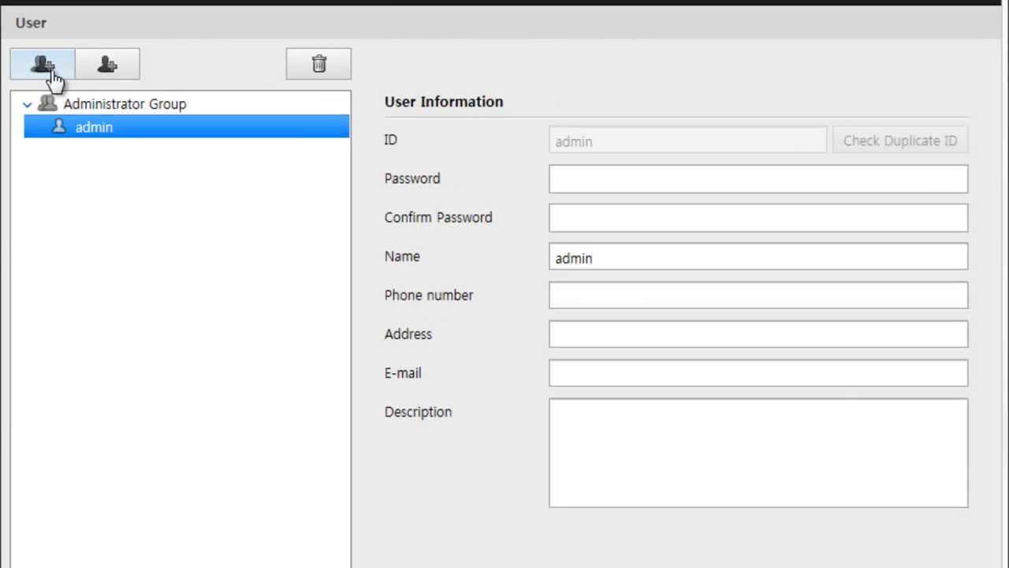
pyautogui.click(45, 69)
pyautogui.click(93, 149)
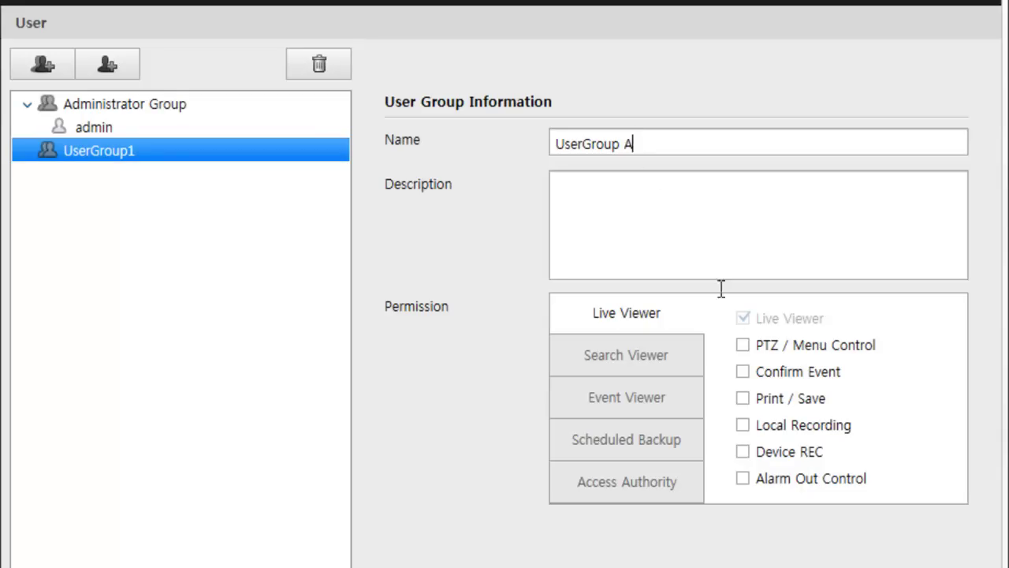
# Grant UserGroup A PTZ/Menu Control, Confirm Event, Search Viewer, Print and Mobile viewer, and apply
pyautogui.click(743, 344)
pyautogui.click(745, 372)
pyautogui.click(687, 355)
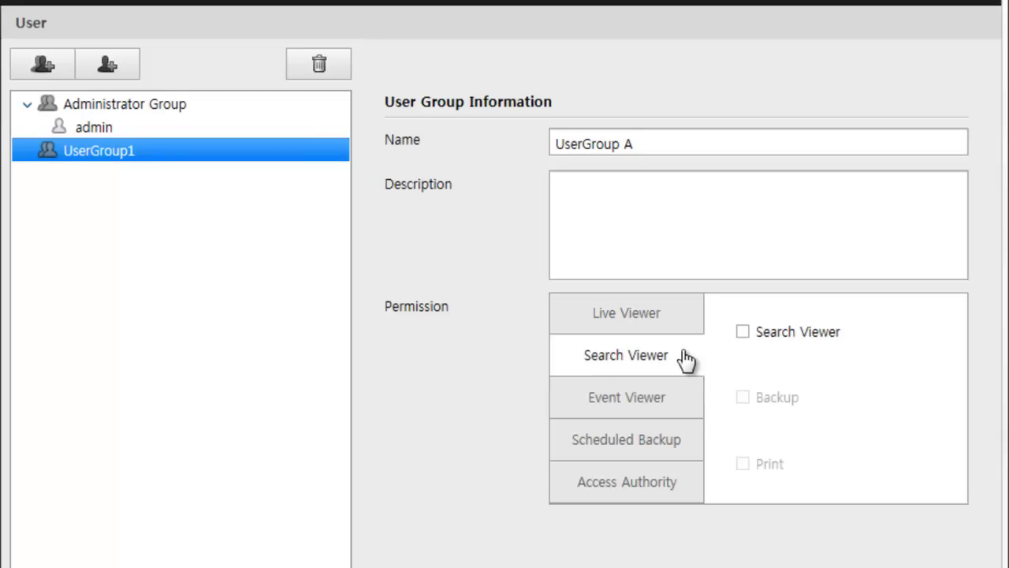
pyautogui.click(743, 332)
pyautogui.click(744, 464)
pyautogui.click(674, 404)
pyautogui.click(670, 448)
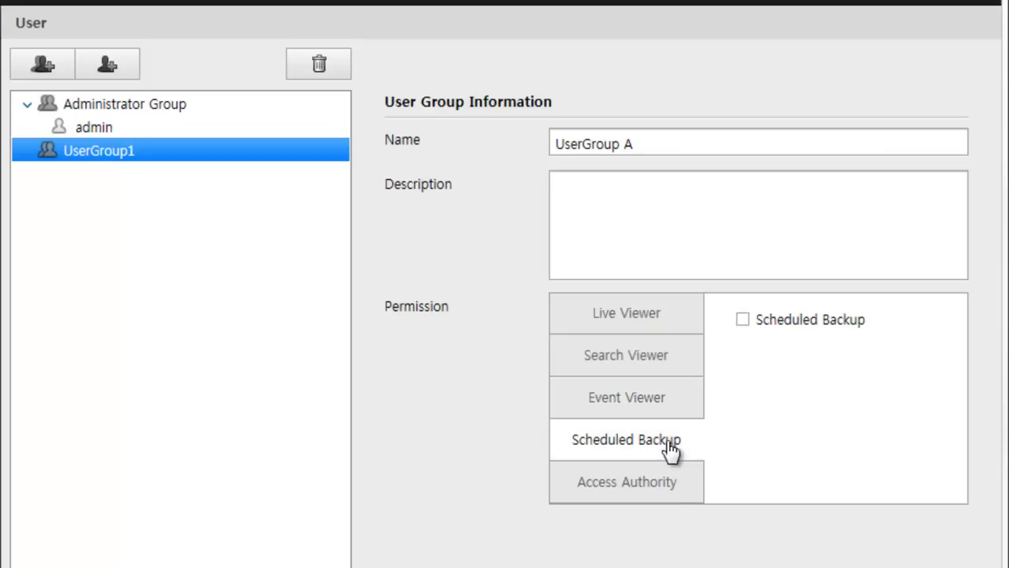
pyautogui.click(671, 482)
pyautogui.click(741, 360)
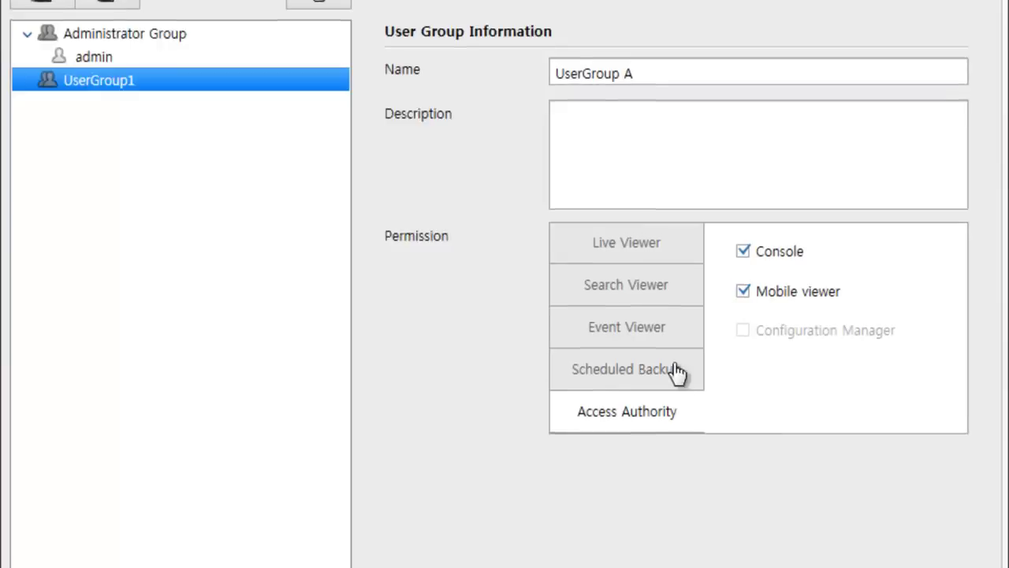
pyautogui.click(510, 535)
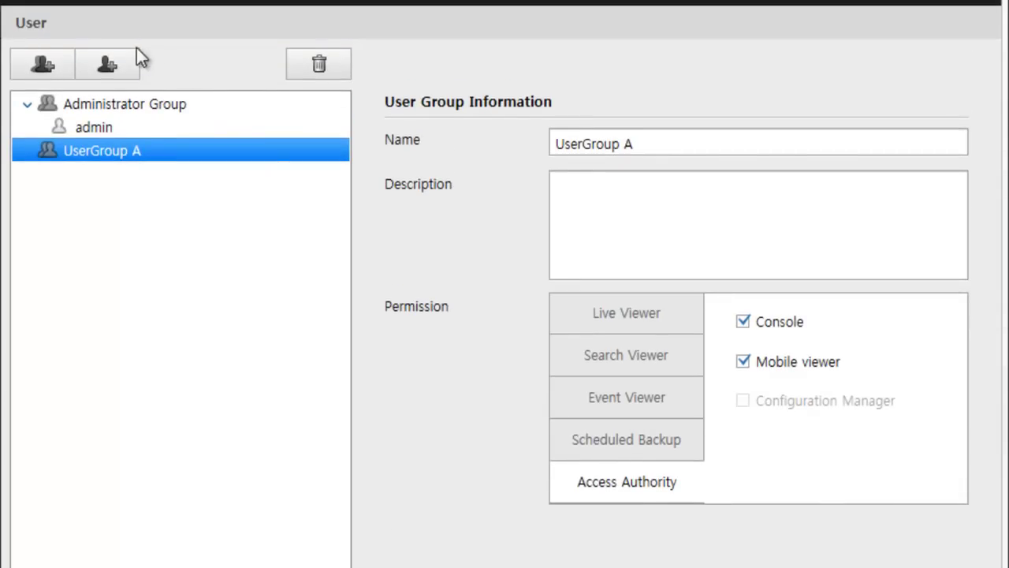
pyautogui.click(128, 57)
# Create a new user with a duplicate-checked ID and a confirmed password, and apply
pyautogui.click(269, 155)
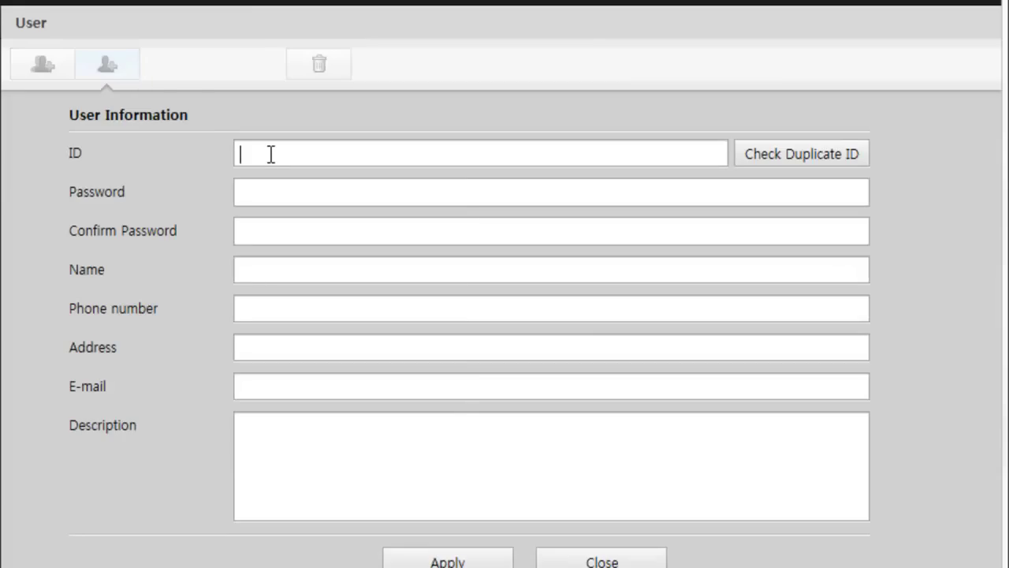
pyautogui.write('user')
pyautogui.click(780, 158)
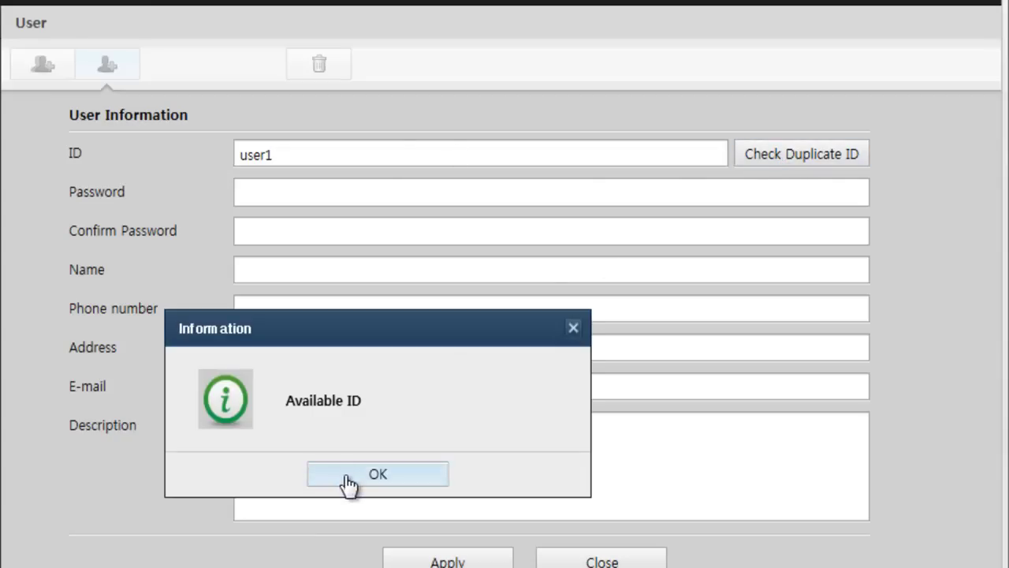
pyautogui.click(349, 478)
pyautogui.click(338, 198)
pyautogui.write('***********************')
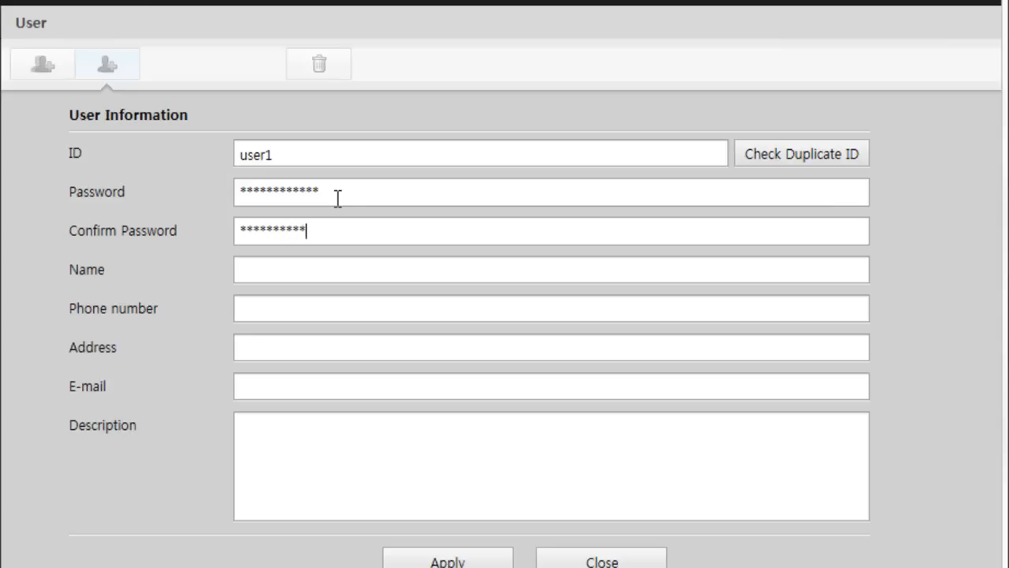
pyautogui.write('*')
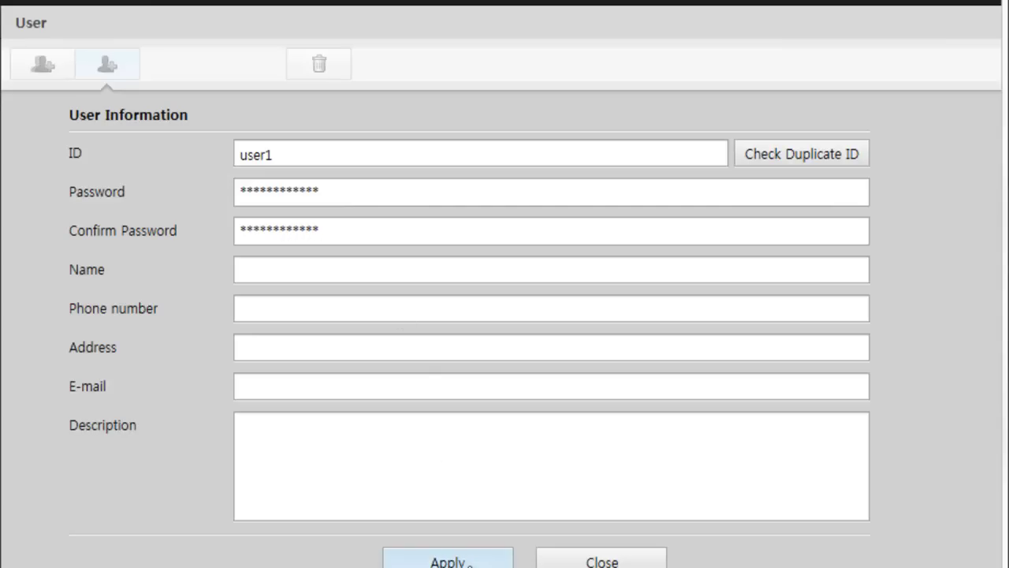
pyautogui.click(448, 559)
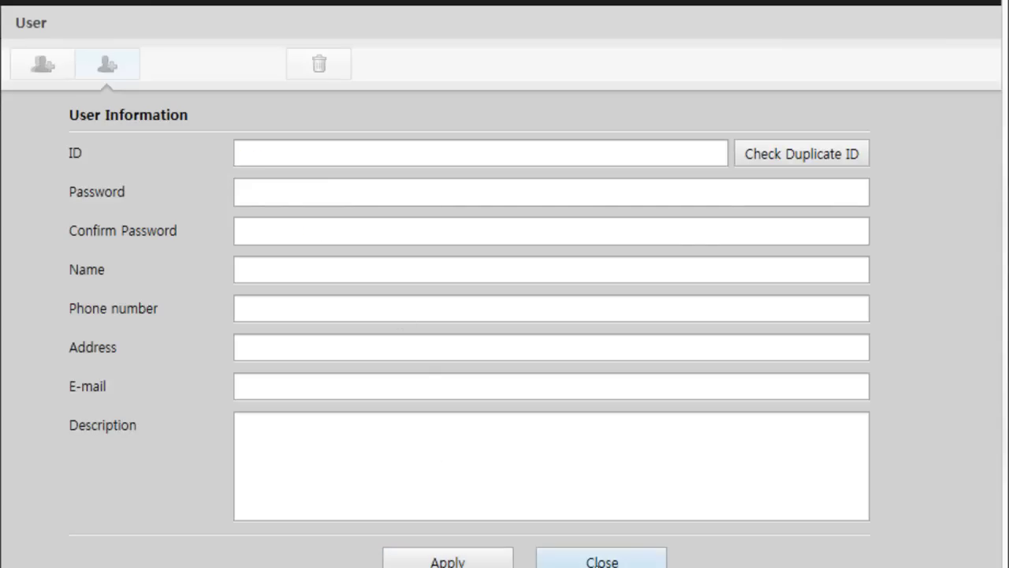
pyautogui.click(627, 561)
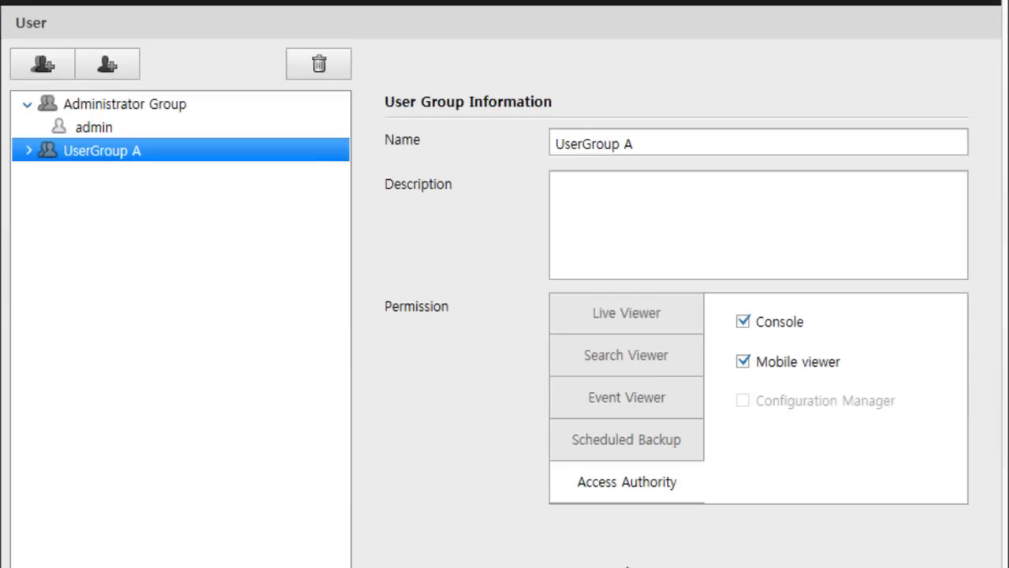
# Check the new user under UserGroup A, then go to Register > Site
pyautogui.click(29, 151)
pyautogui.click(81, 175)
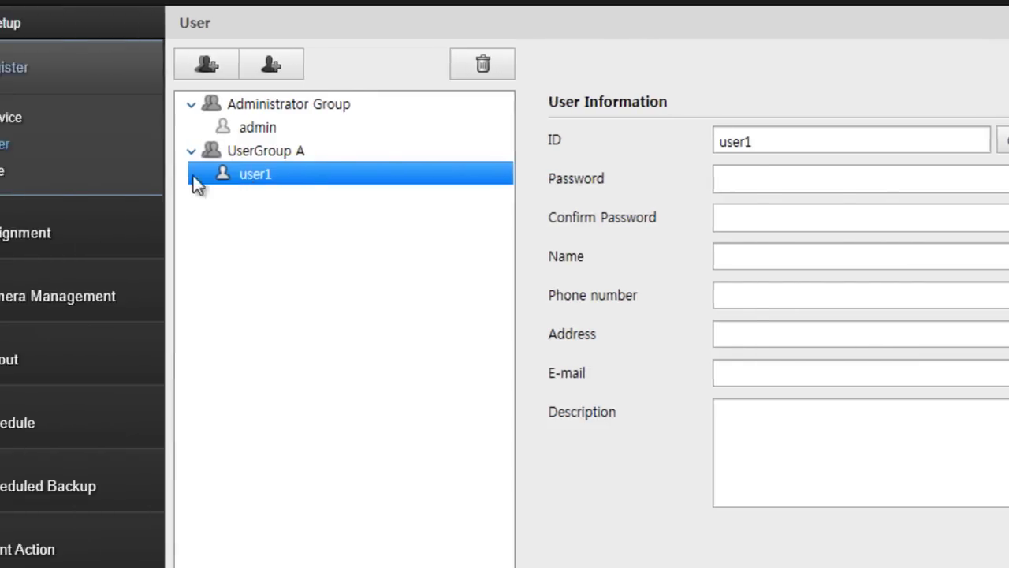
pyautogui.click(76, 173)
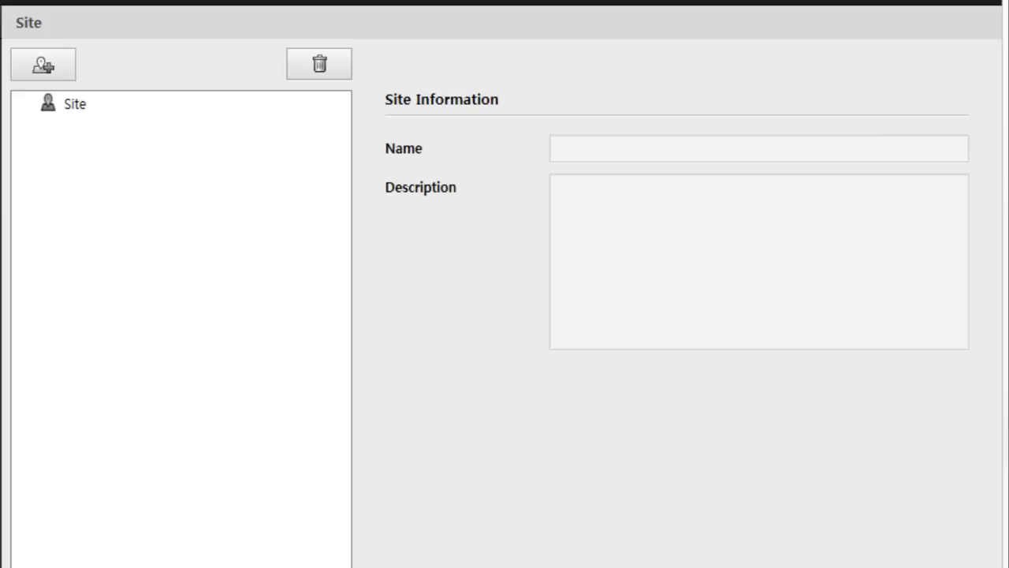
# Add a new site under Site, rename it from Site1 to Site A, and apply
pyautogui.click(318, 110)
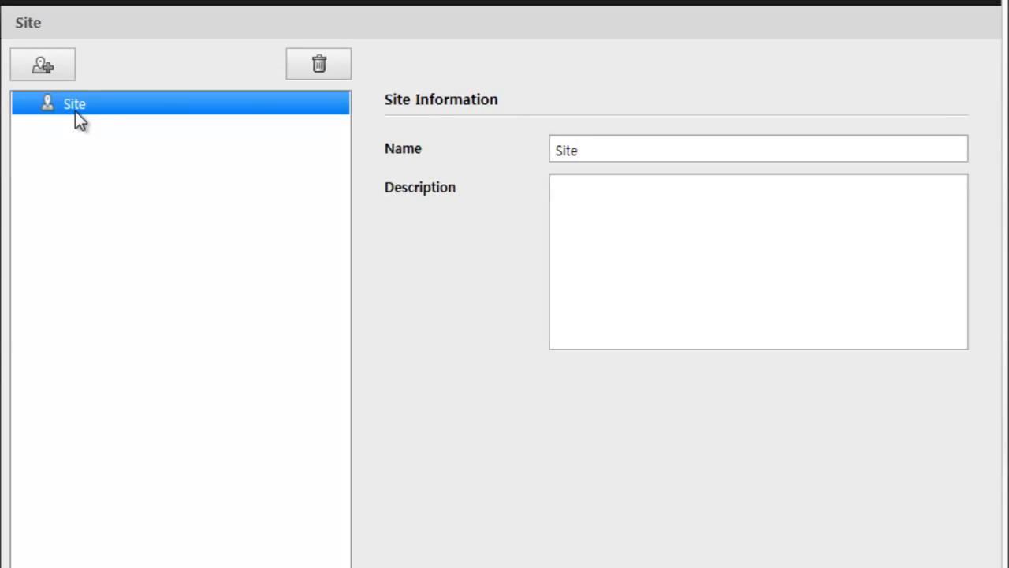
pyautogui.click(39, 67)
pyautogui.click(28, 103)
pyautogui.click(85, 130)
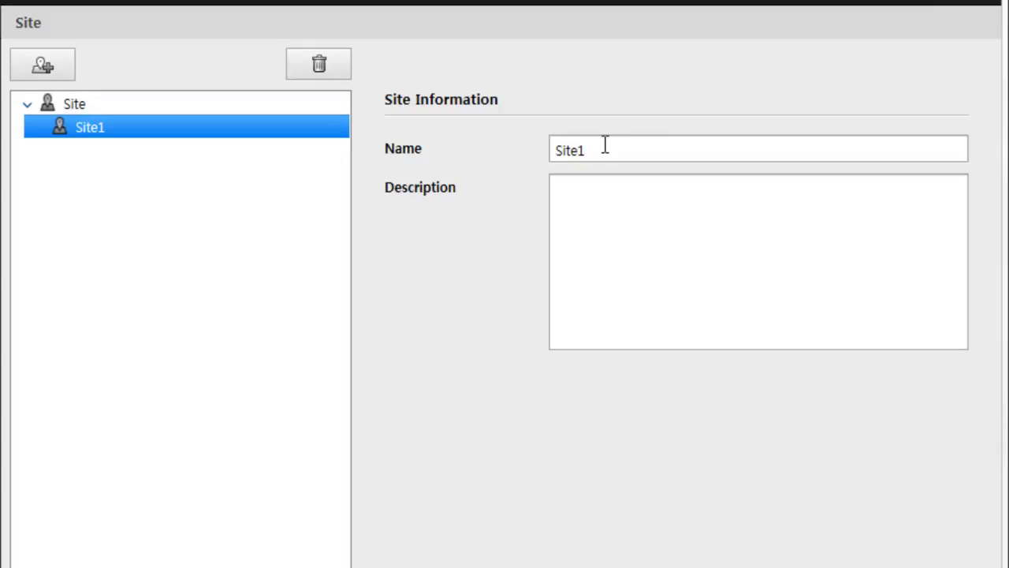
pyautogui.write('A')
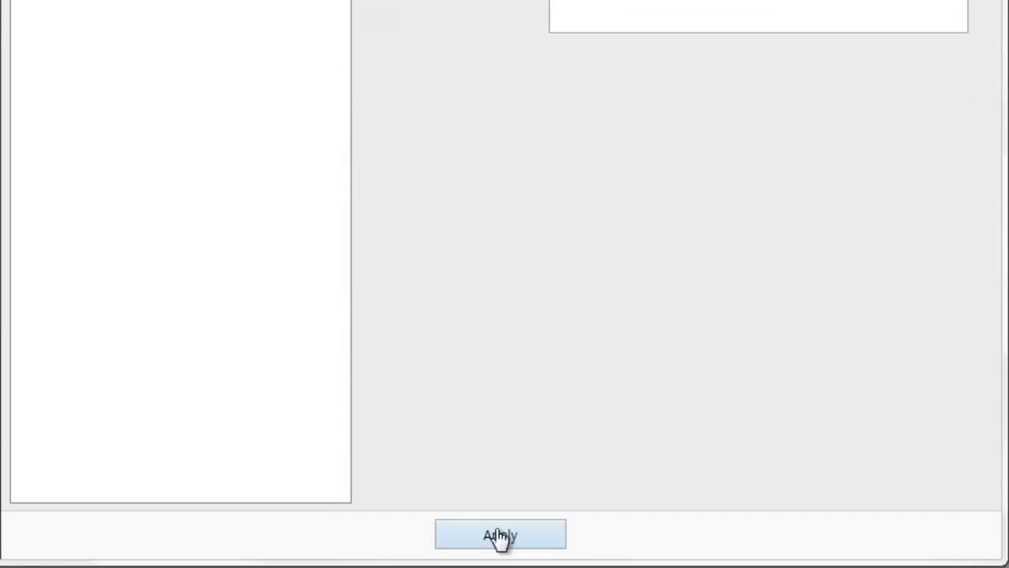
pyautogui.click(499, 536)
pyautogui.click(93, 246)
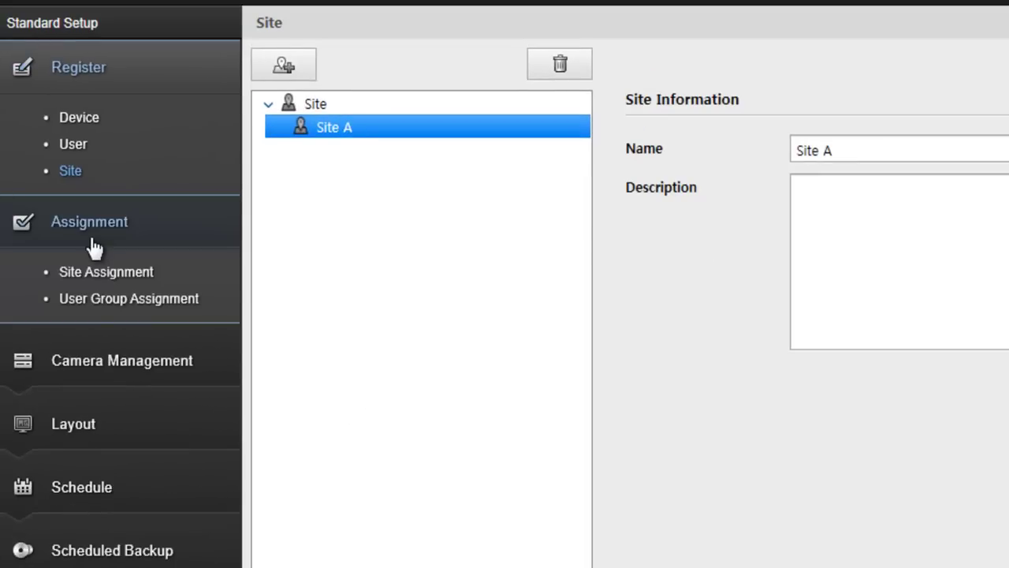
# In Site Assignment, assign SNP-6200's Camera01 to Site A
pyautogui.click(94, 274)
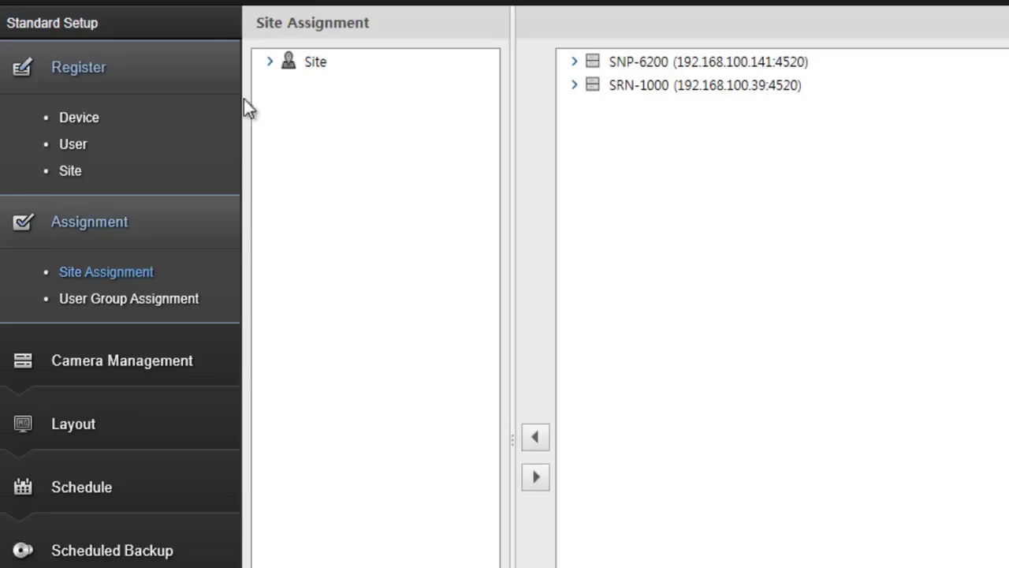
pyautogui.click(269, 61)
pyautogui.click(312, 85)
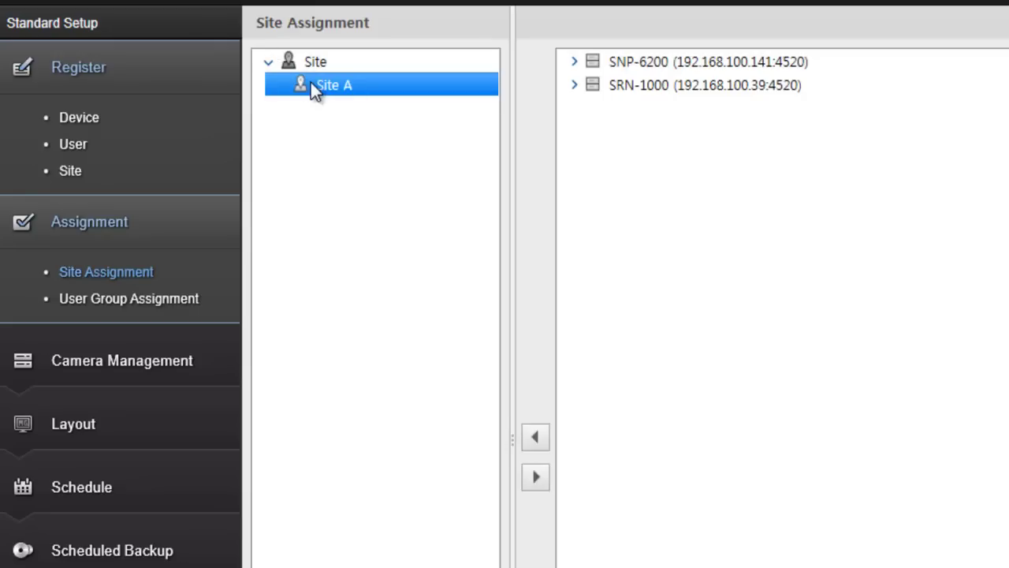
pyautogui.click(574, 63)
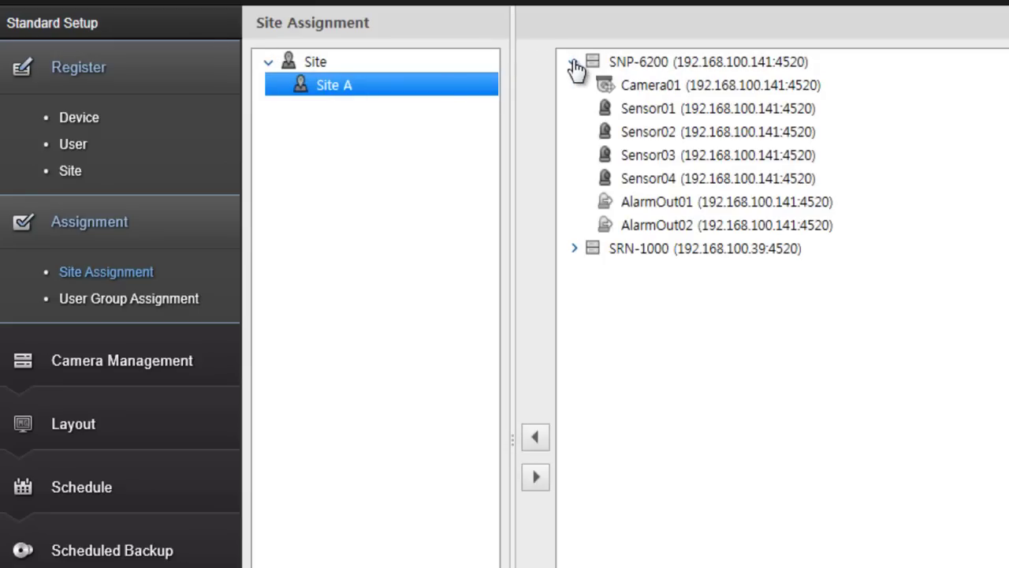
pyautogui.click(626, 85)
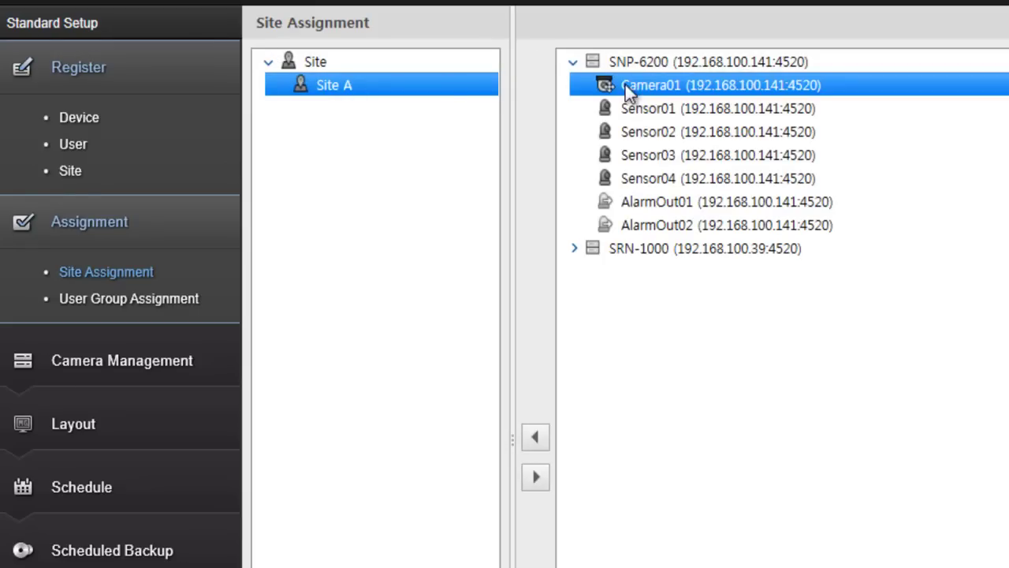
pyautogui.click(537, 440)
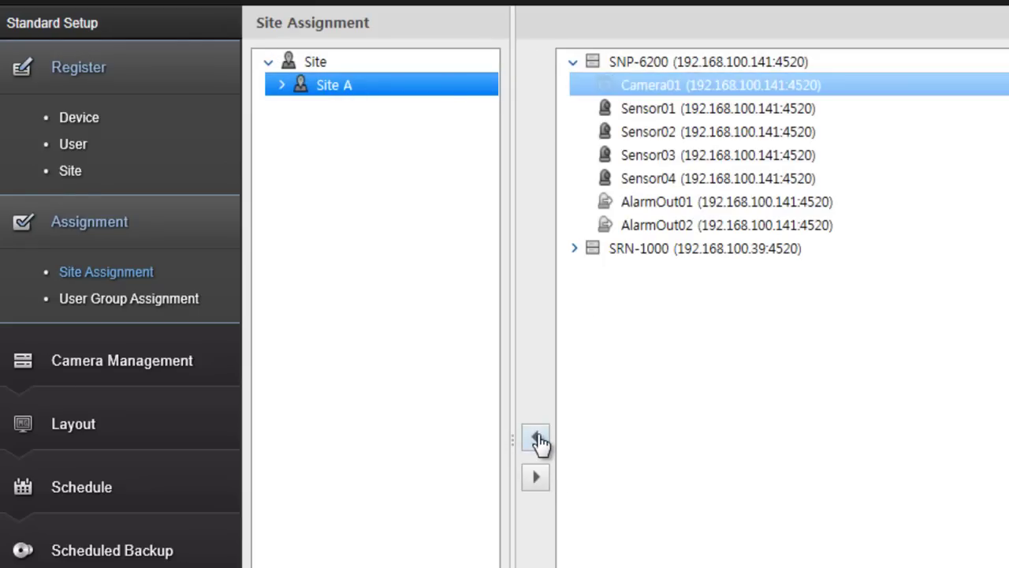
# Assign SRN-1000's Camera01, Camera02, Camera03 and Camera04 to Site A
pyautogui.click(574, 249)
pyautogui.click(632, 276)
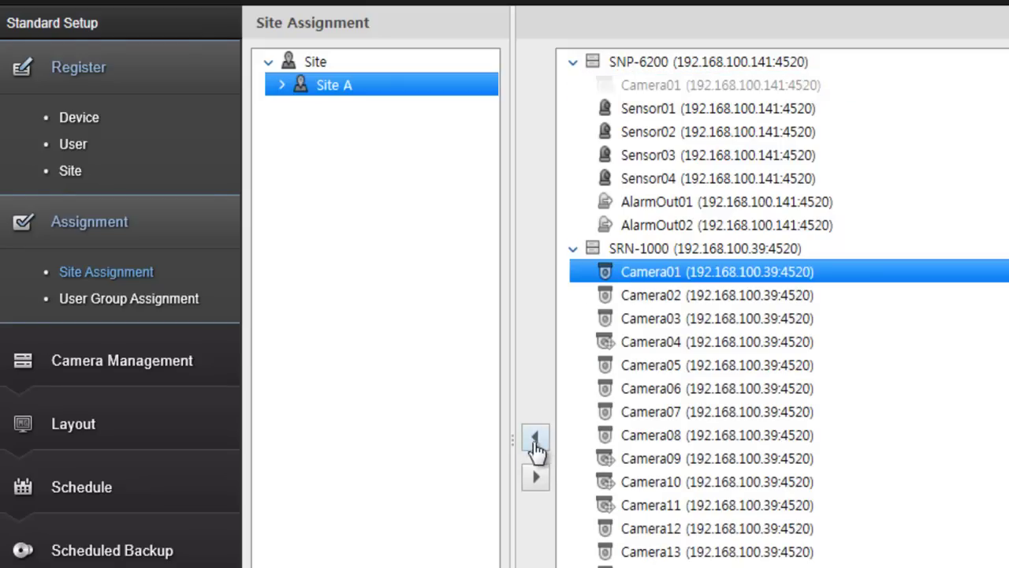
pyautogui.click(534, 436)
pyautogui.click(631, 296)
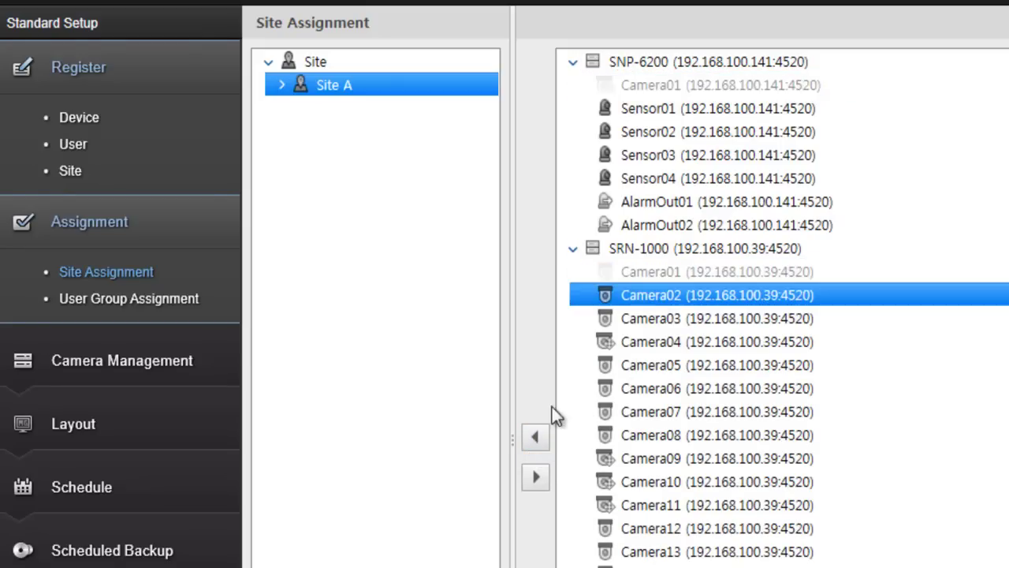
pyautogui.click(534, 436)
pyautogui.click(642, 315)
pyautogui.click(534, 437)
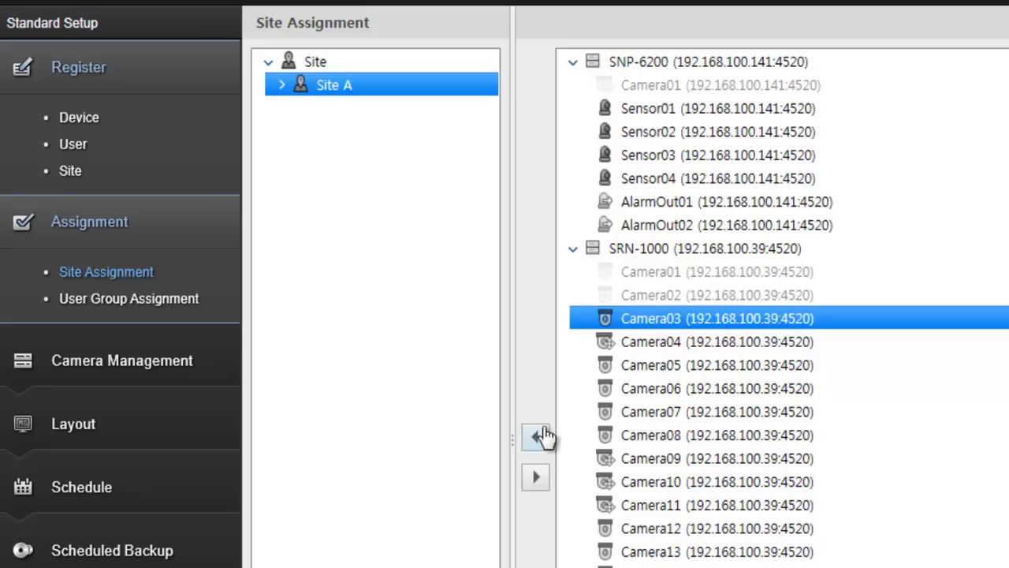
pyautogui.click(645, 340)
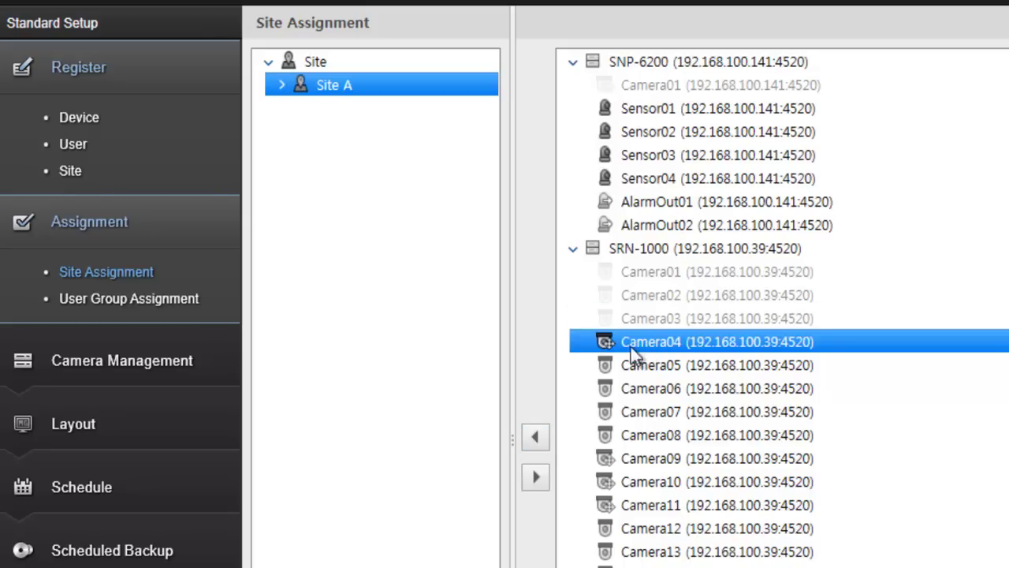
pyautogui.click(534, 438)
# Expand Site A to verify its SNP-6200 and SRN-1000 cameras
pyautogui.click(282, 85)
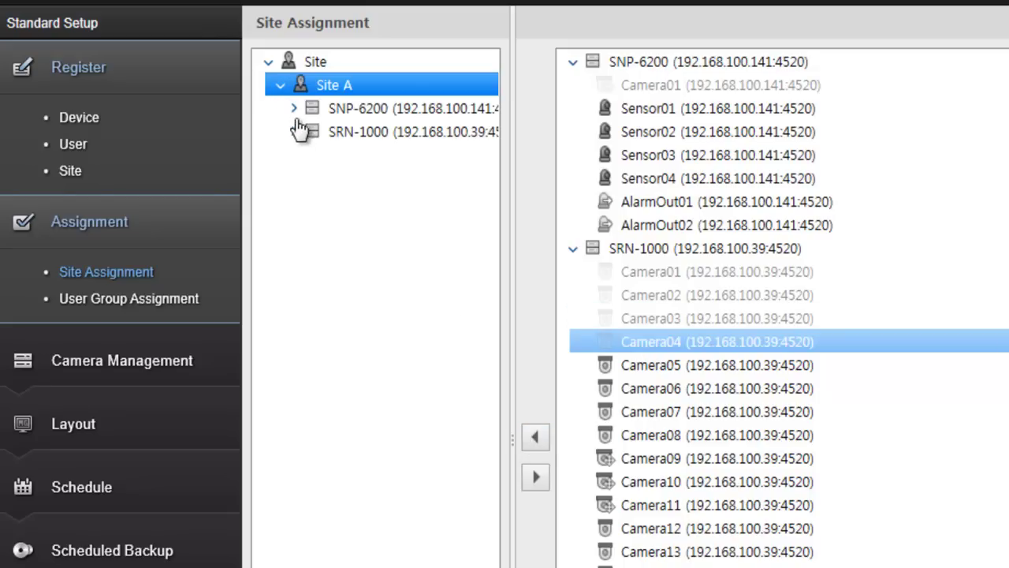
pyautogui.click(293, 132)
pyautogui.click(294, 109)
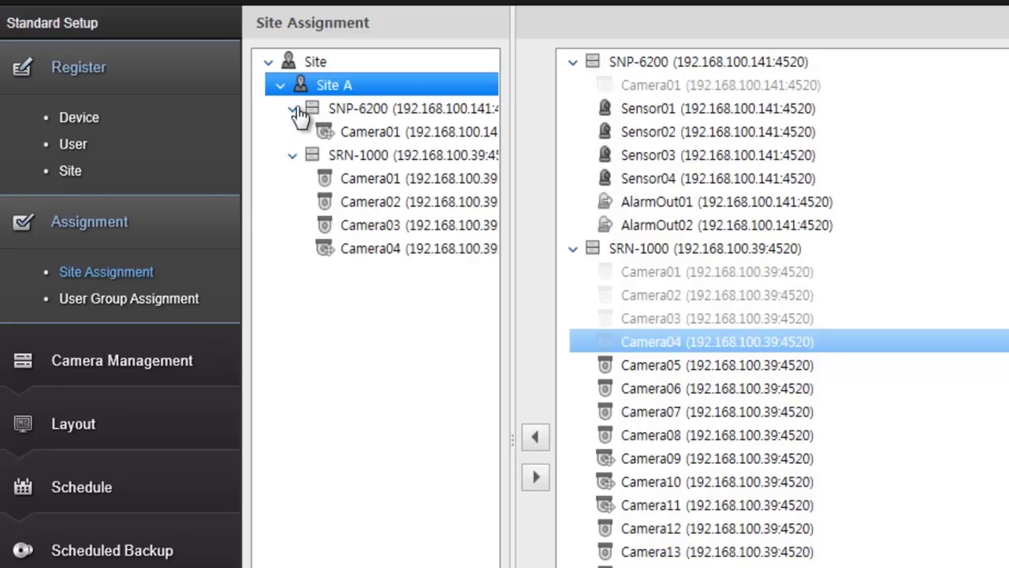
pyautogui.click(185, 306)
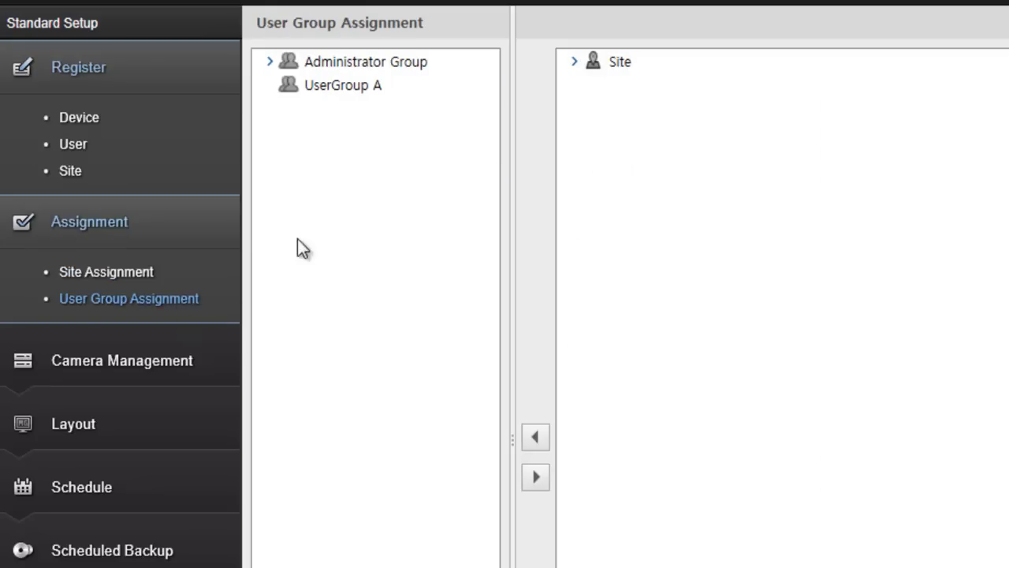
# In User Group Assignment, assign Site A to UserGroup A
pyautogui.click(573, 63)
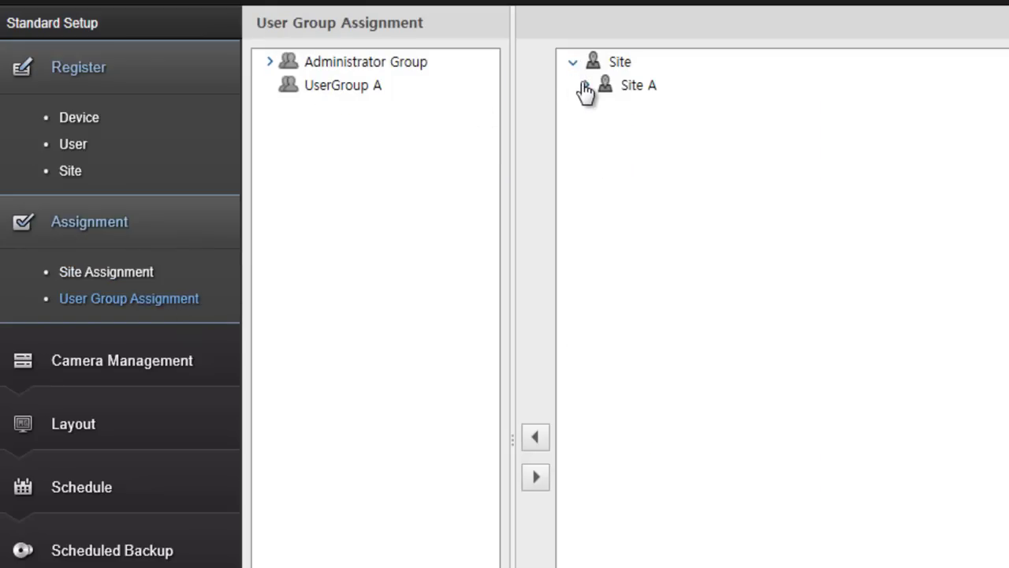
pyautogui.click(584, 86)
pyautogui.click(270, 63)
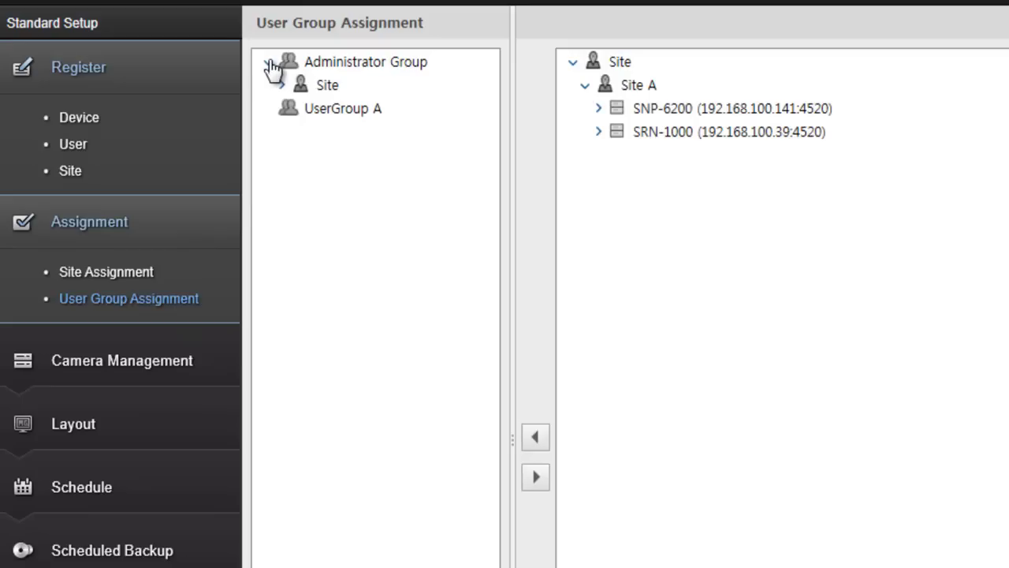
pyautogui.click(281, 86)
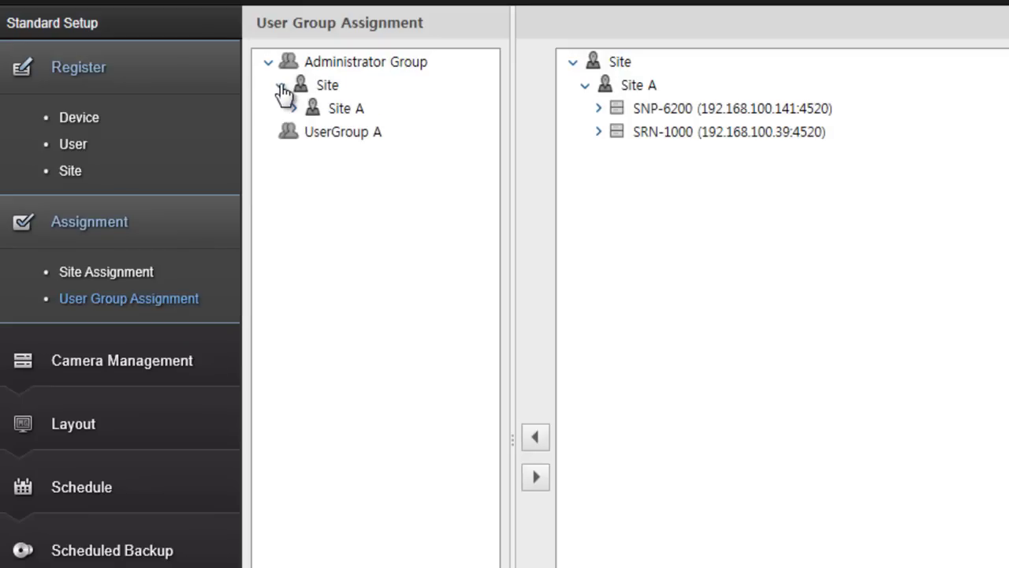
pyautogui.click(628, 87)
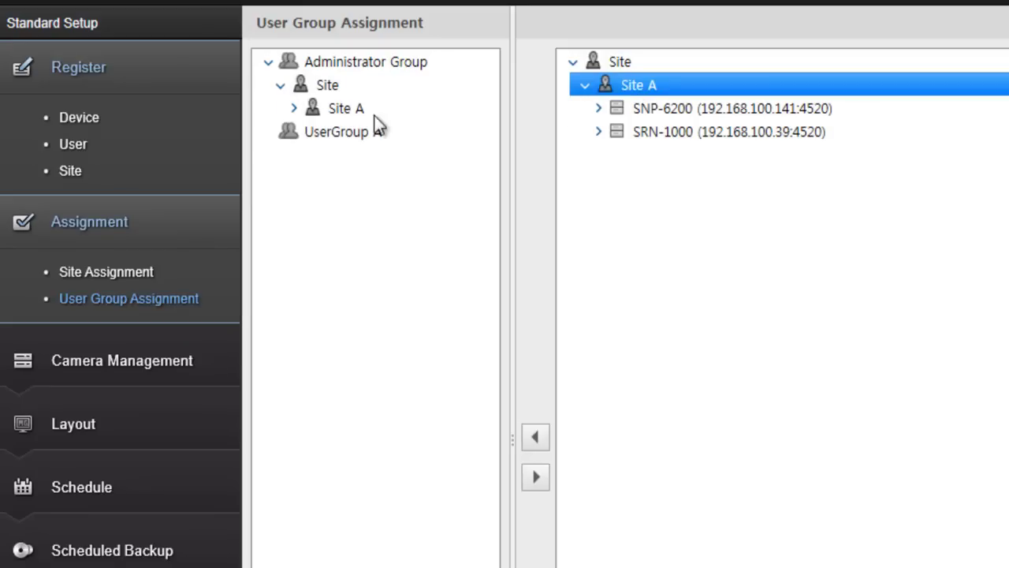
pyautogui.click(350, 134)
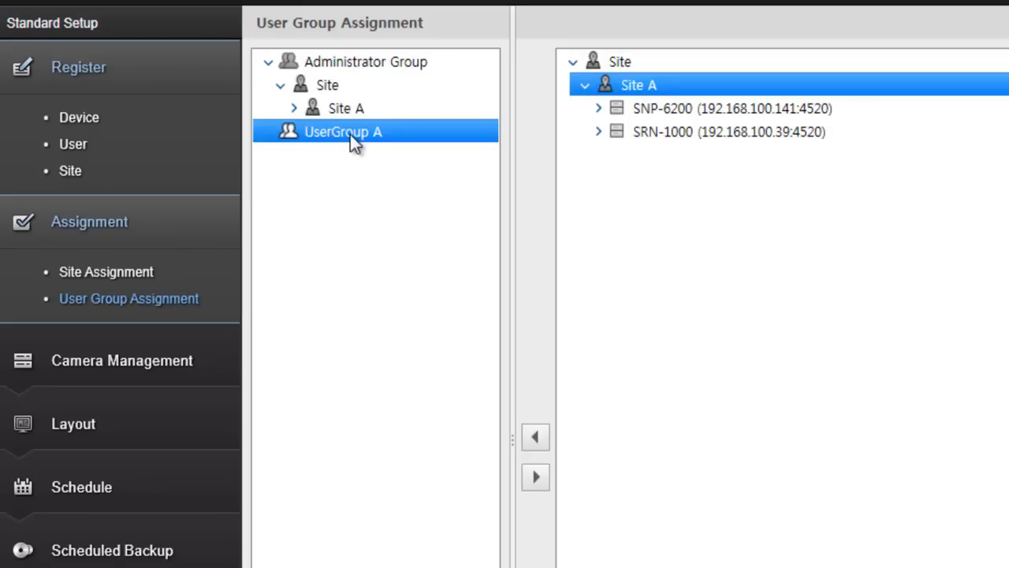
pyautogui.click(541, 441)
# Inspect UserGroup A's assigned cameras, remove the Site assignment, and open Camera Management > Profile
pyautogui.click(271, 134)
pyautogui.click(286, 157)
pyautogui.click(295, 180)
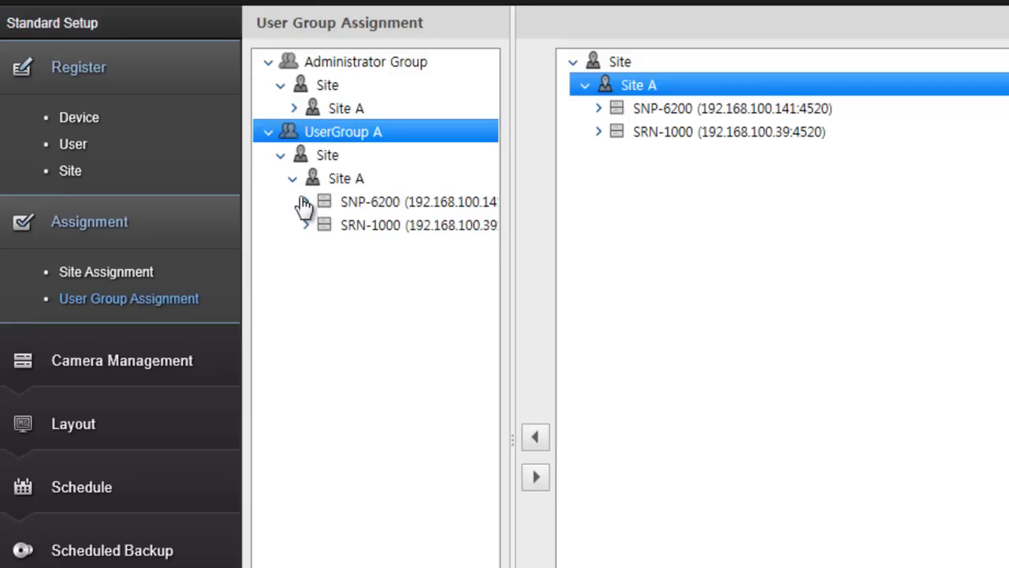
pyautogui.click(306, 203)
pyautogui.click(306, 249)
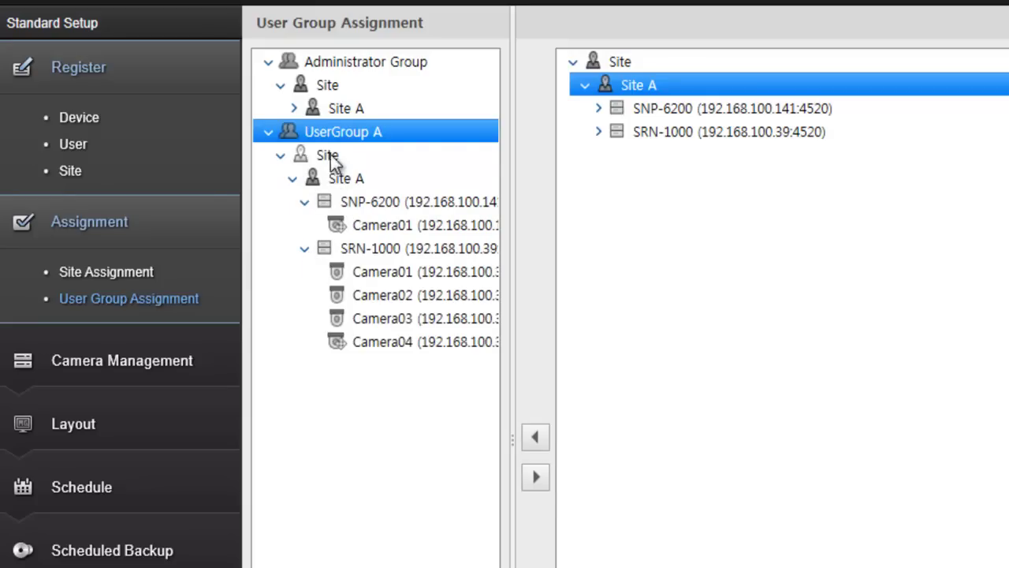
pyautogui.click(329, 156)
pyautogui.click(540, 477)
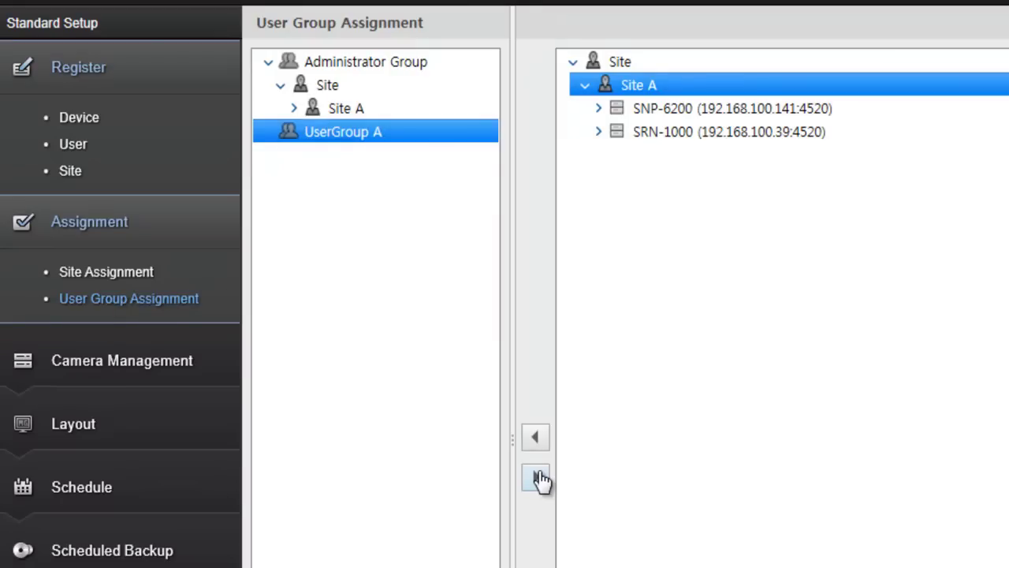
pyautogui.click(120, 367)
pyautogui.click(86, 404)
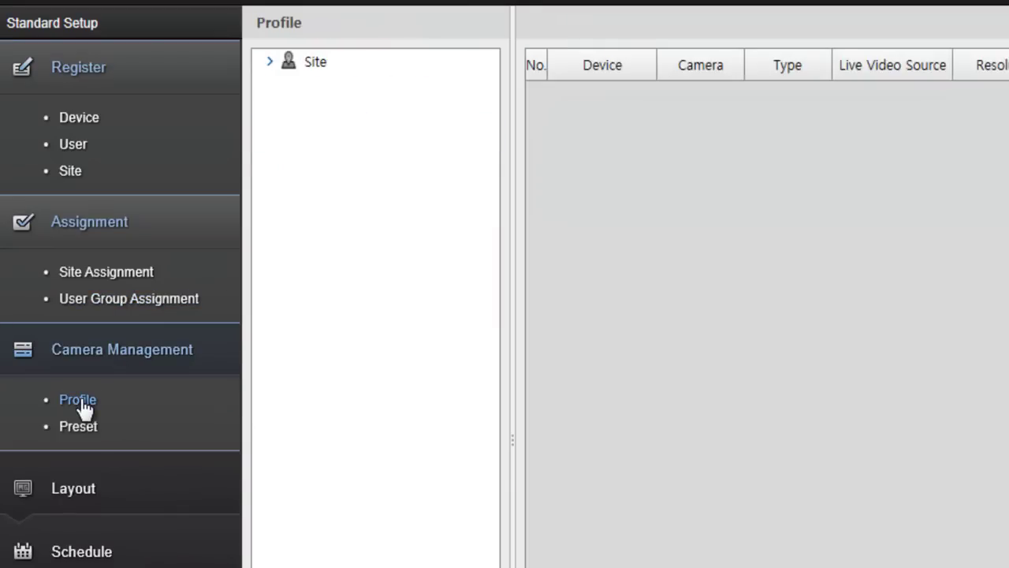
# Browse Site A's camera profiles and select SNP-6200's Camera01 profile
pyautogui.click(294, 69)
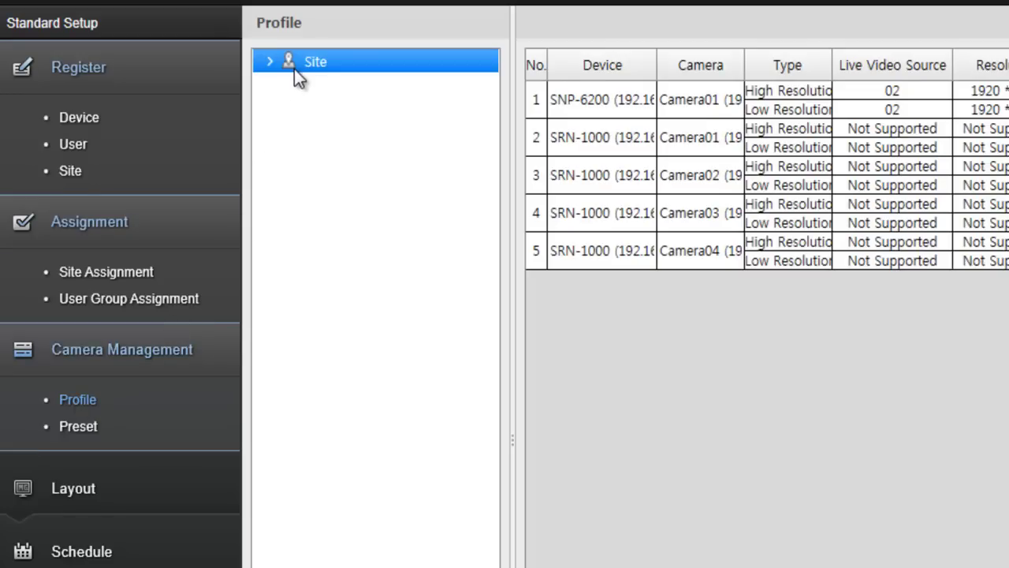
pyautogui.click(269, 63)
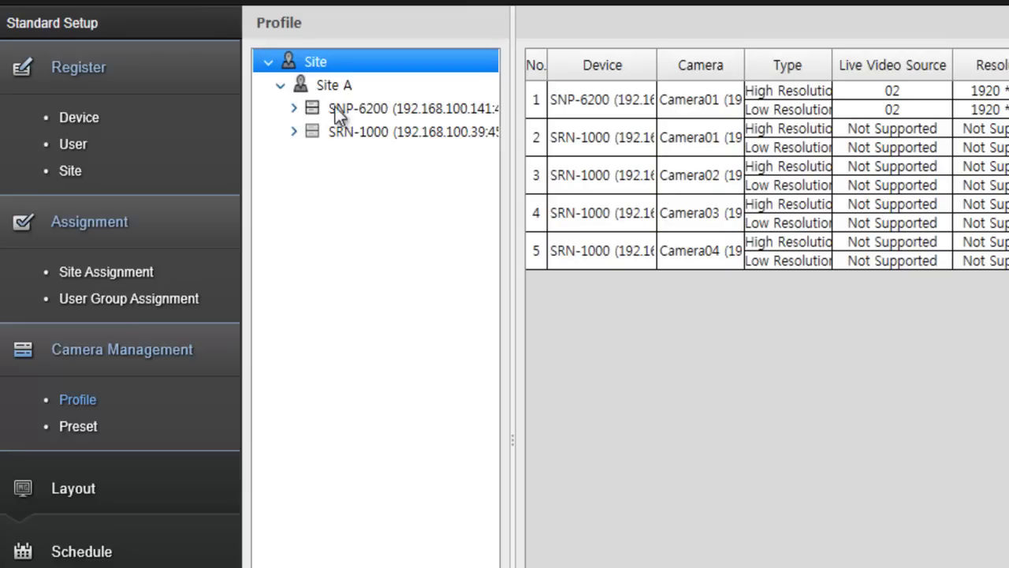
pyautogui.click(344, 108)
pyautogui.click(340, 132)
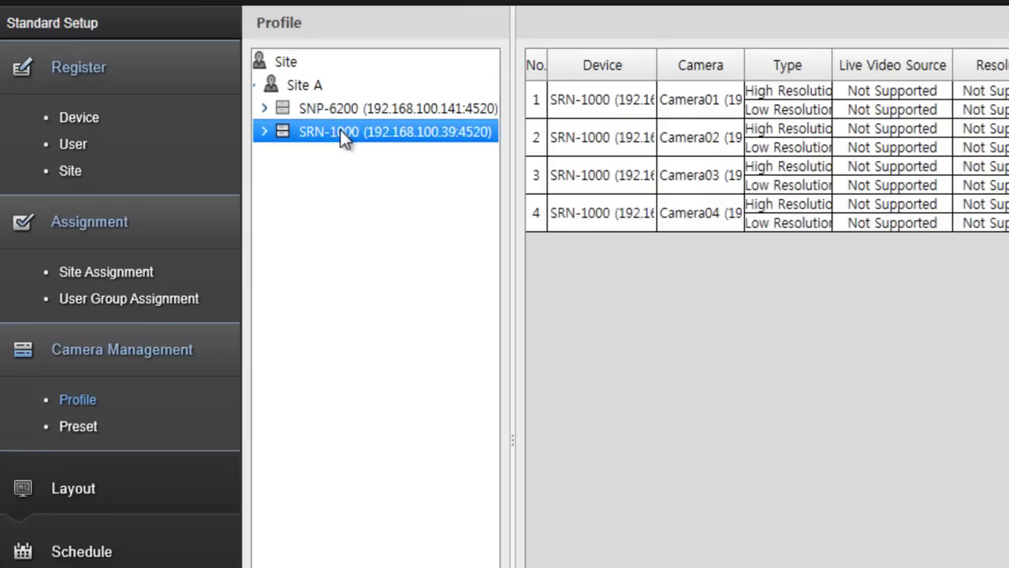
pyautogui.click(344, 109)
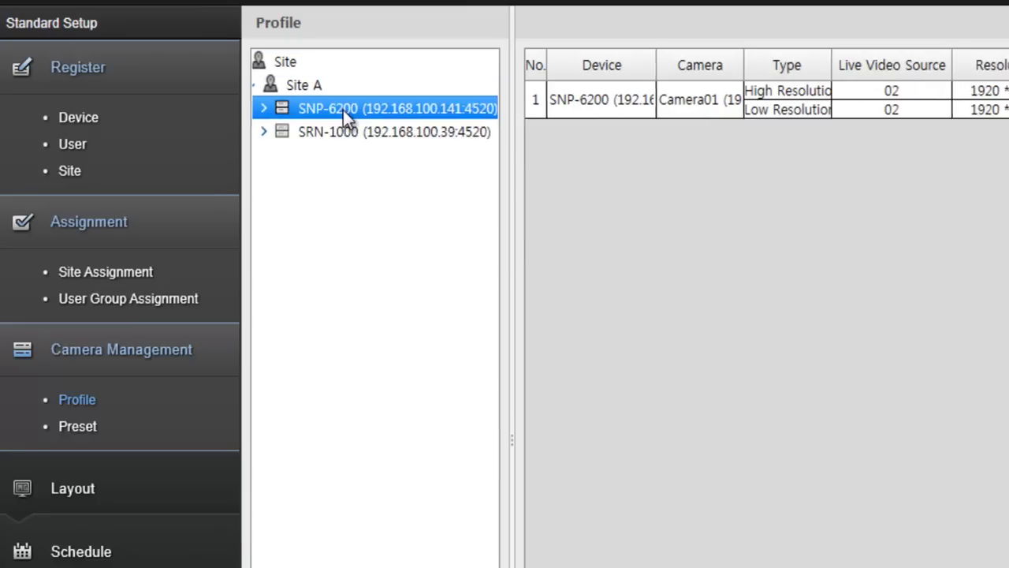
pyautogui.click(493, 114)
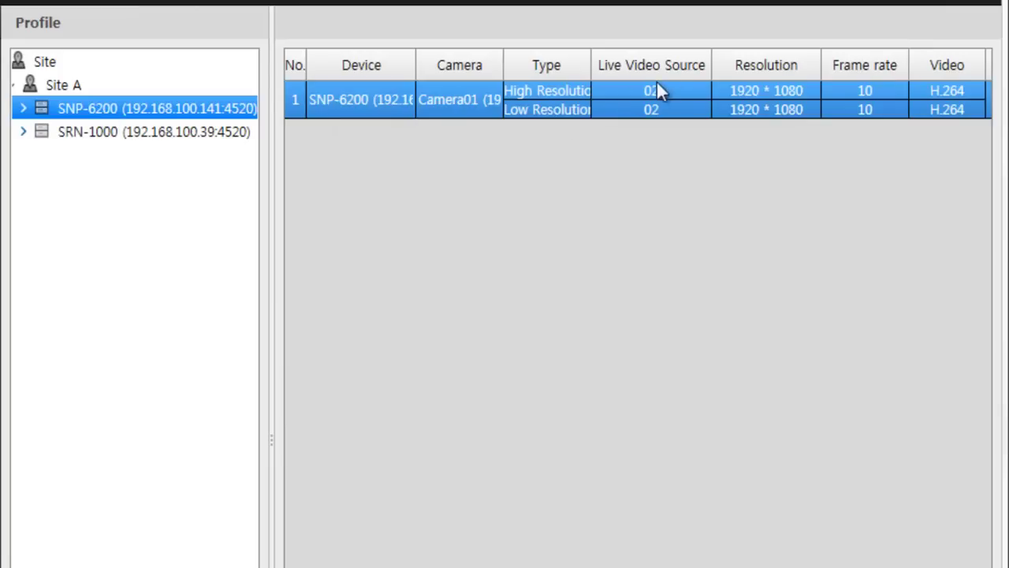
# Set Camera01's low-resolution source to 10, size 320 * 180 and 3 fps, then apply
pyautogui.click(701, 88)
pyautogui.click(702, 93)
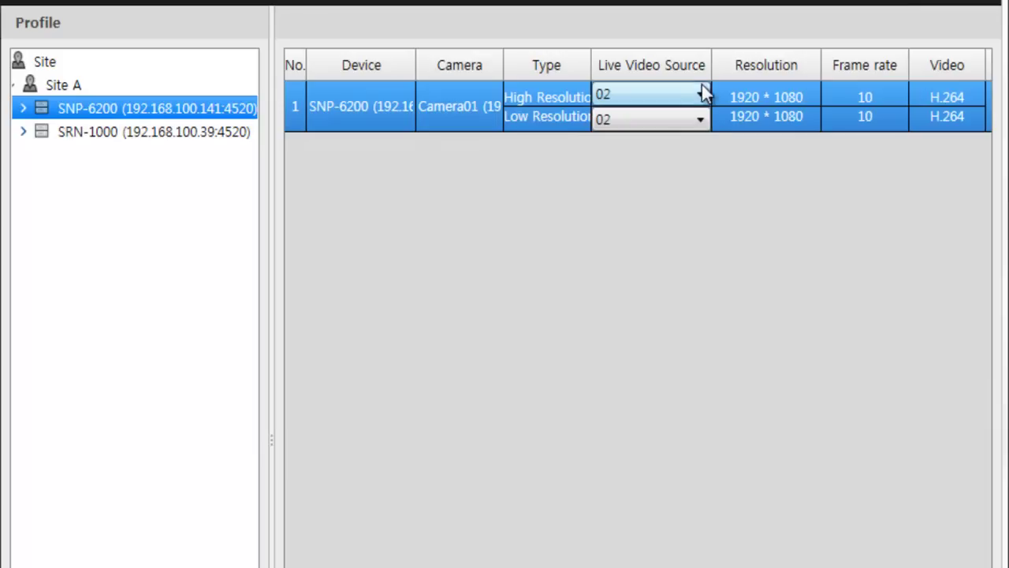
pyautogui.click(700, 119)
pyautogui.click(668, 201)
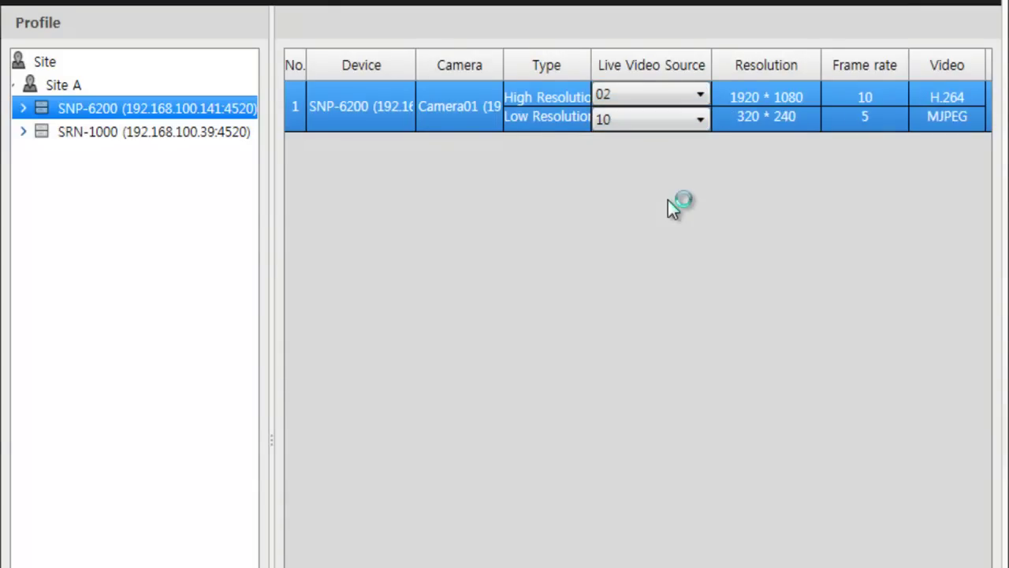
pyautogui.click(791, 122)
pyautogui.click(794, 112)
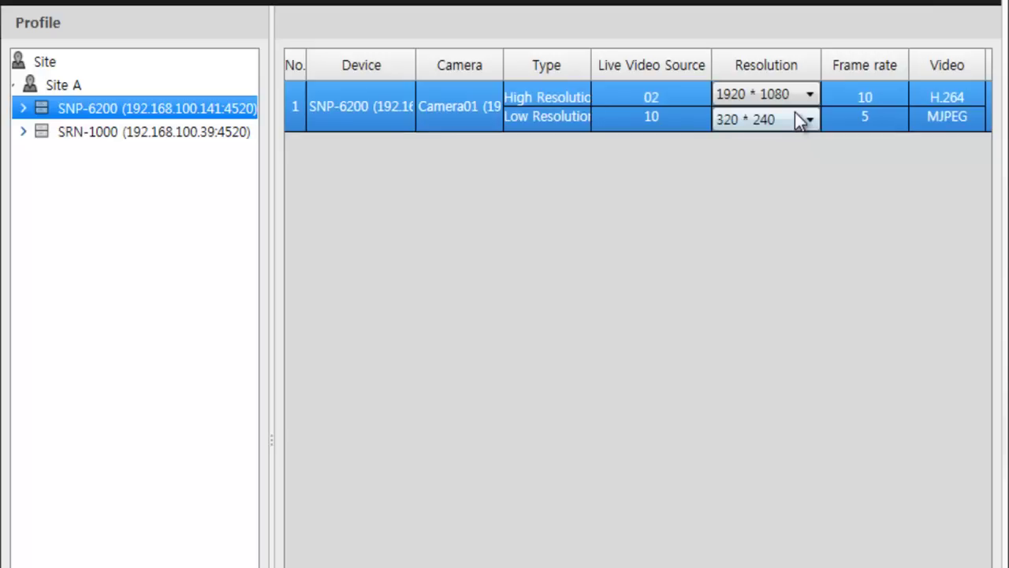
pyautogui.click(796, 120)
pyautogui.click(763, 397)
pyautogui.click(882, 121)
pyautogui.click(883, 120)
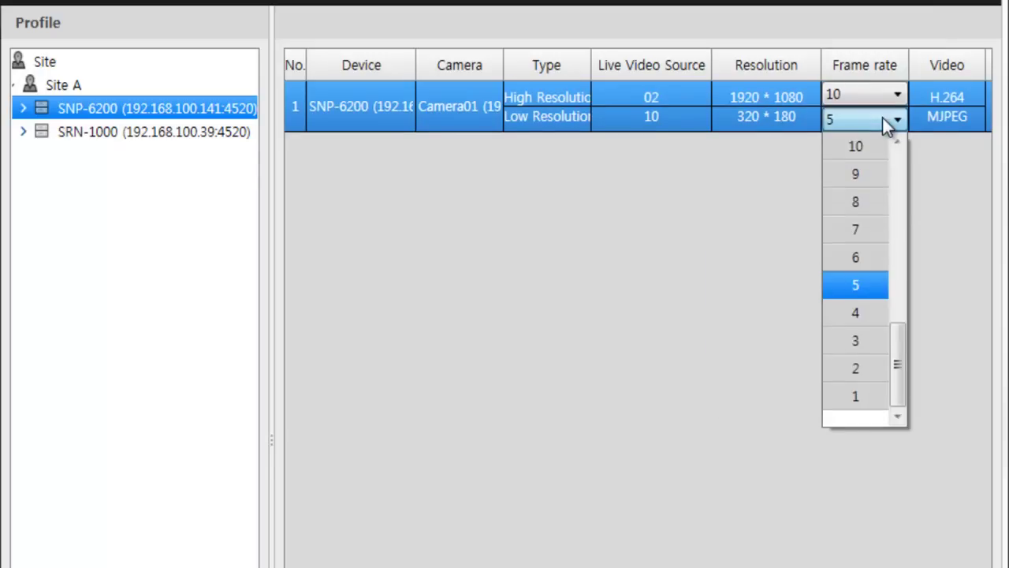
pyautogui.click(865, 342)
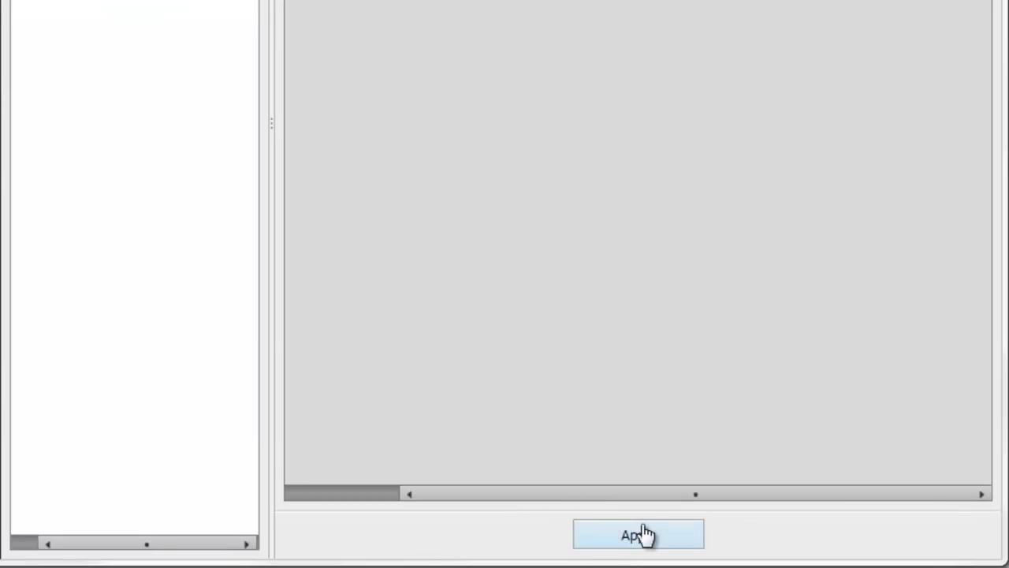
pyautogui.click(643, 535)
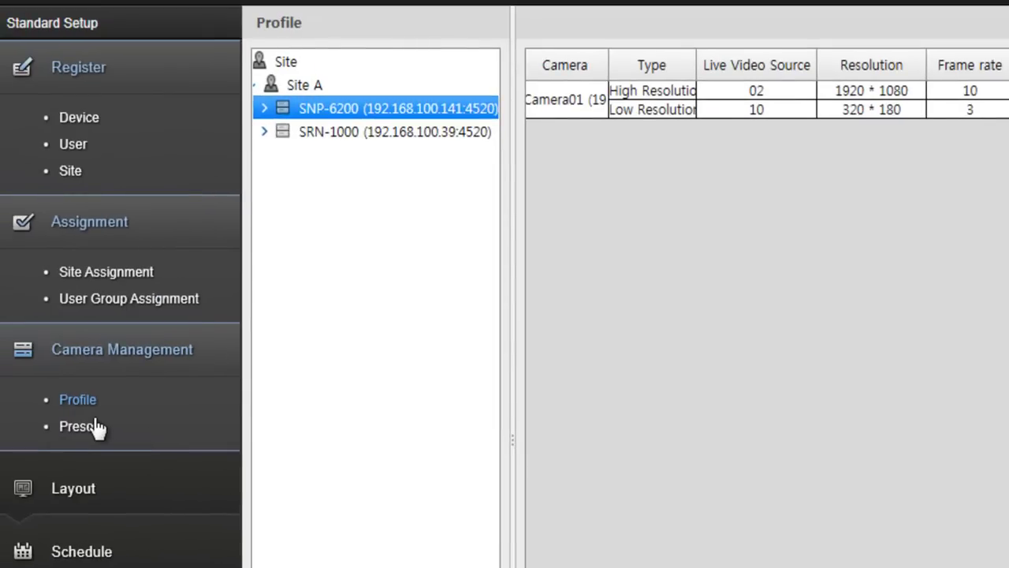
# Open the Preset settings for Camera01 under Site A's SNP-6200 device
pyautogui.click(79, 424)
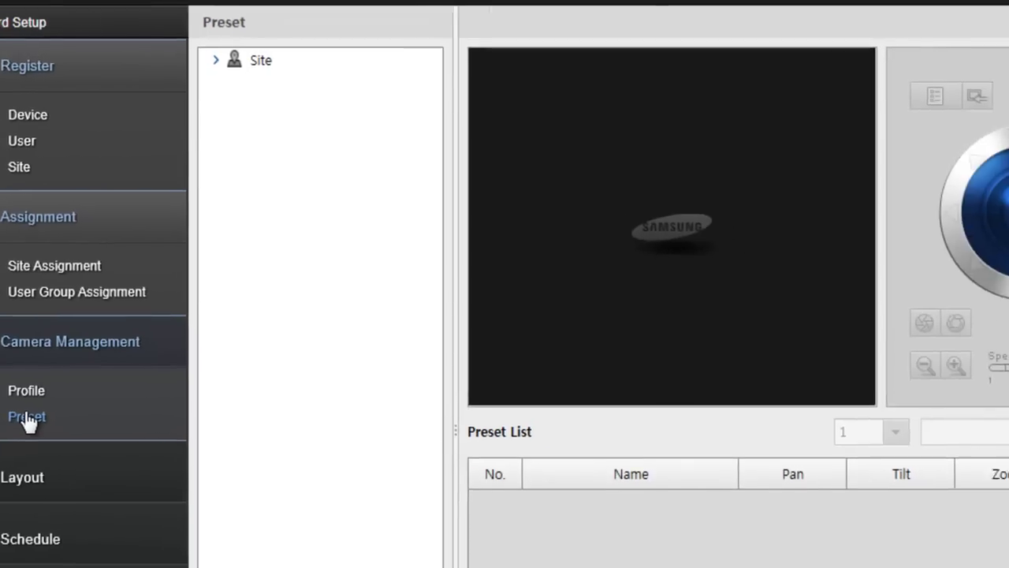
pyautogui.click(47, 56)
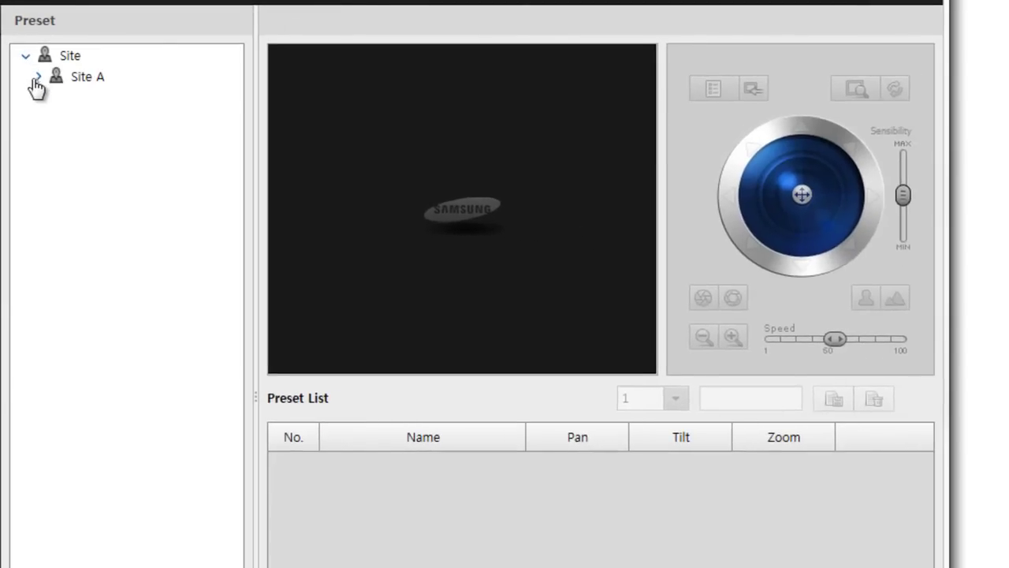
pyautogui.click(56, 77)
pyautogui.click(133, 103)
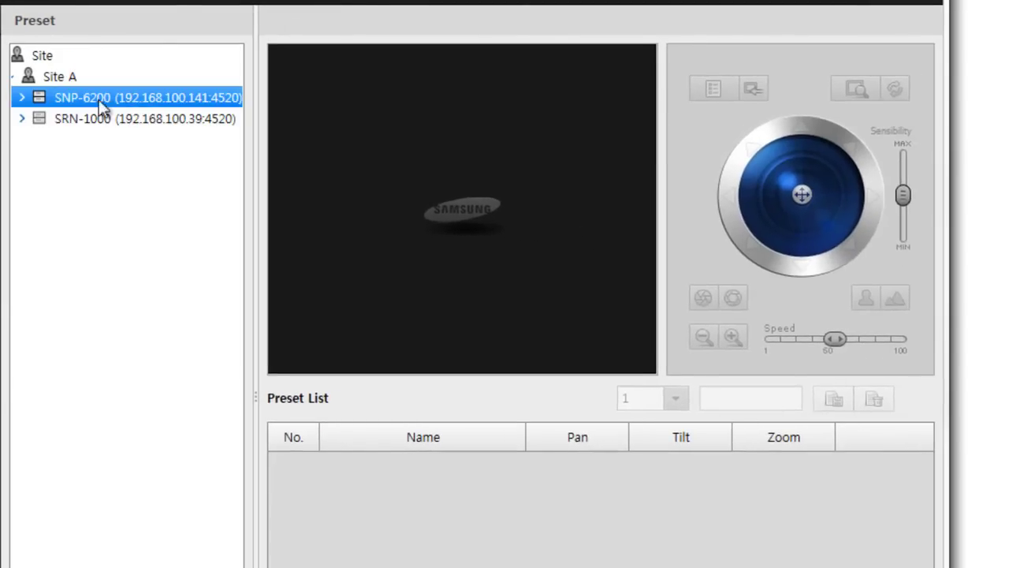
pyautogui.click(28, 100)
pyautogui.click(66, 112)
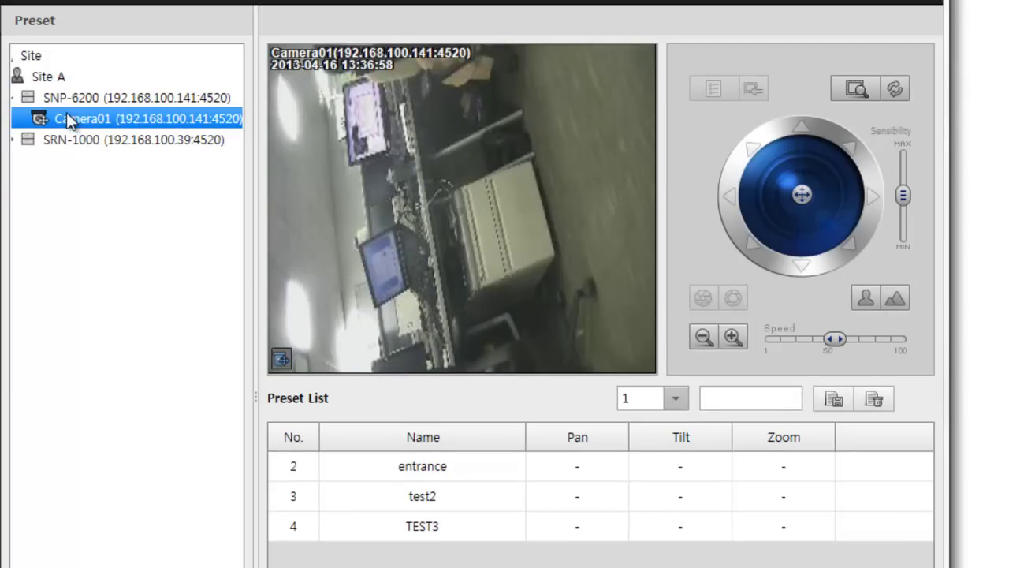
# Delete the test2 preset, move Camera01 to TEST3, and show the preset-number choices
pyautogui.click(436, 497)
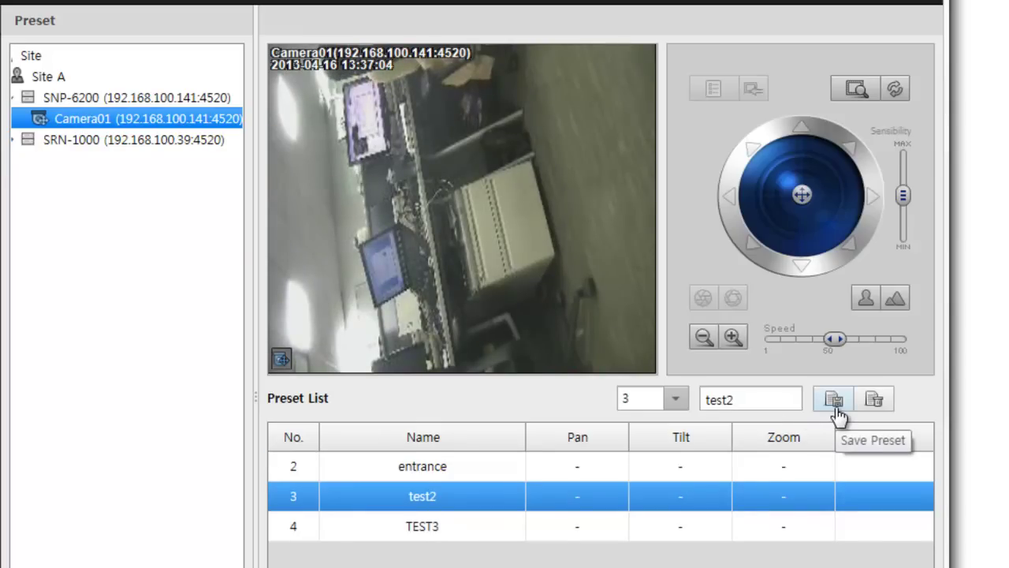
pyautogui.click(875, 401)
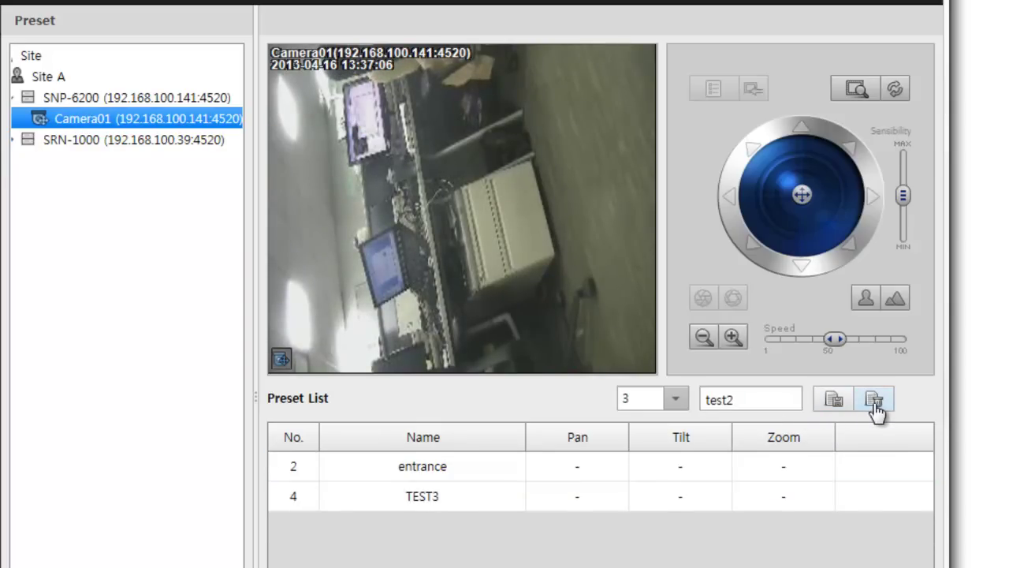
pyautogui.click(449, 467)
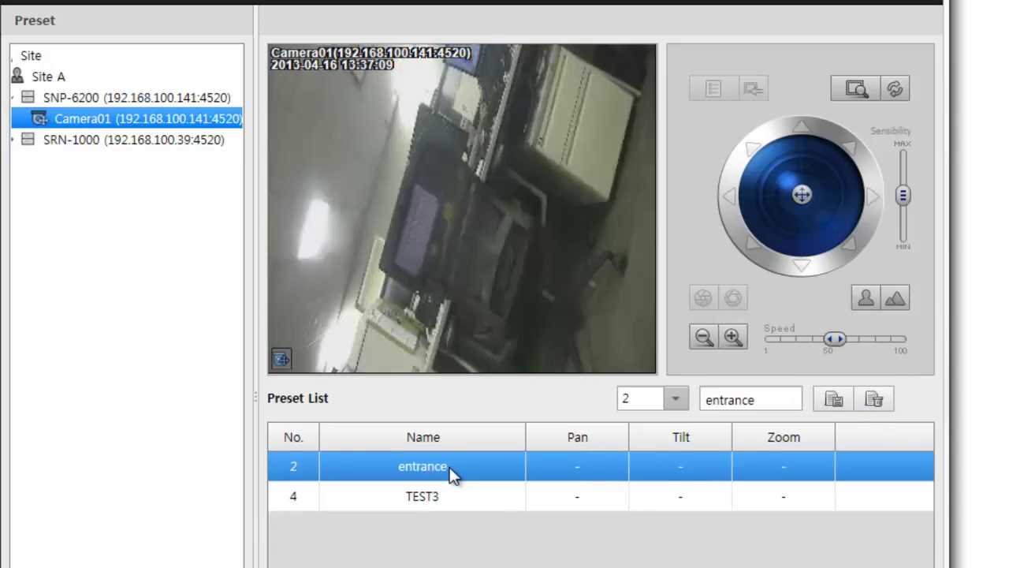
pyautogui.click(431, 501)
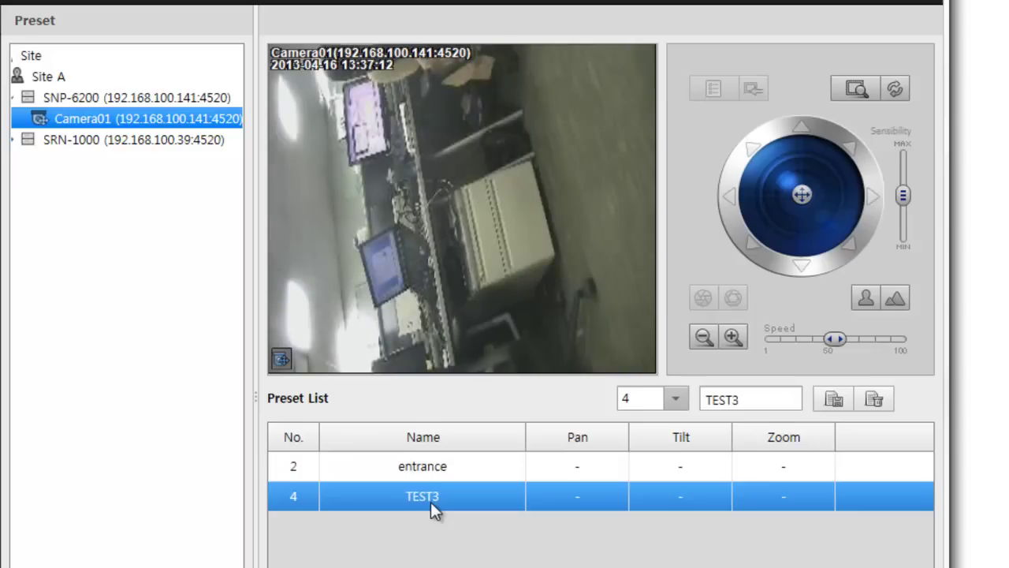
pyautogui.click(682, 401)
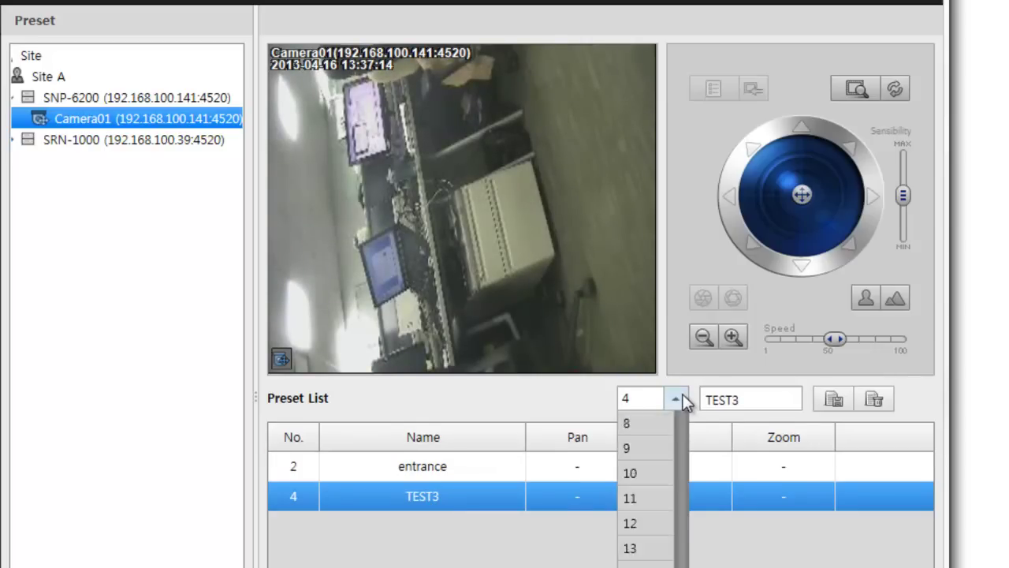
pyautogui.scroll(1, 680, 433)
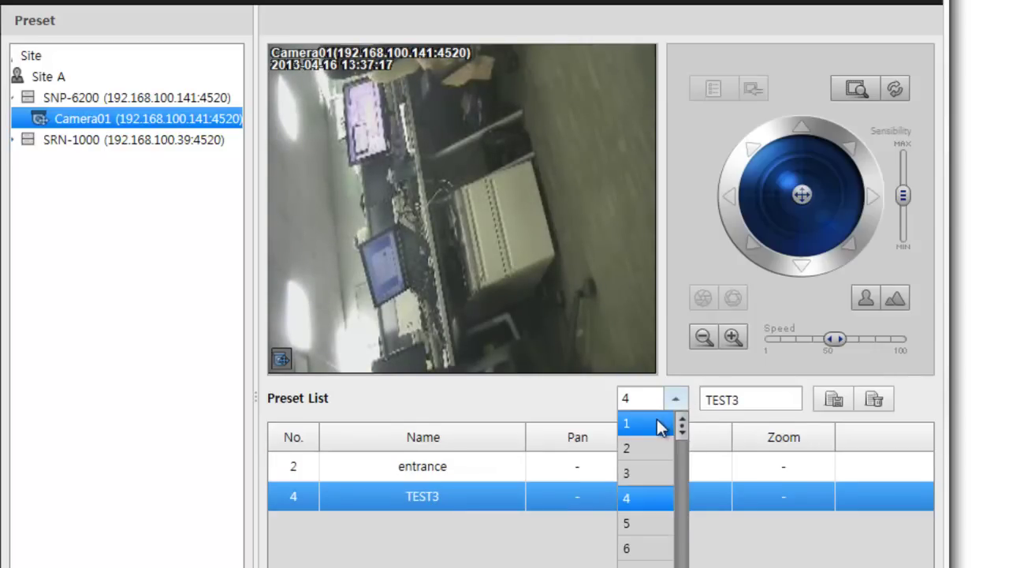
# Choose preset number 1, then pan Camera01 toward the upper left and zoom in slightly
pyautogui.click(658, 423)
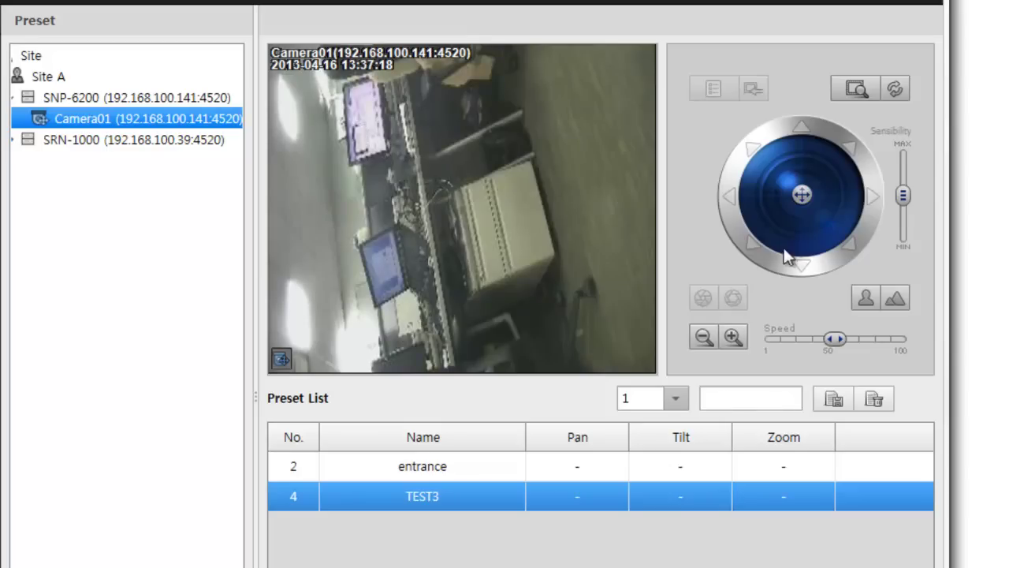
pyautogui.moveTo(797, 191); pyautogui.dragTo(778, 149)
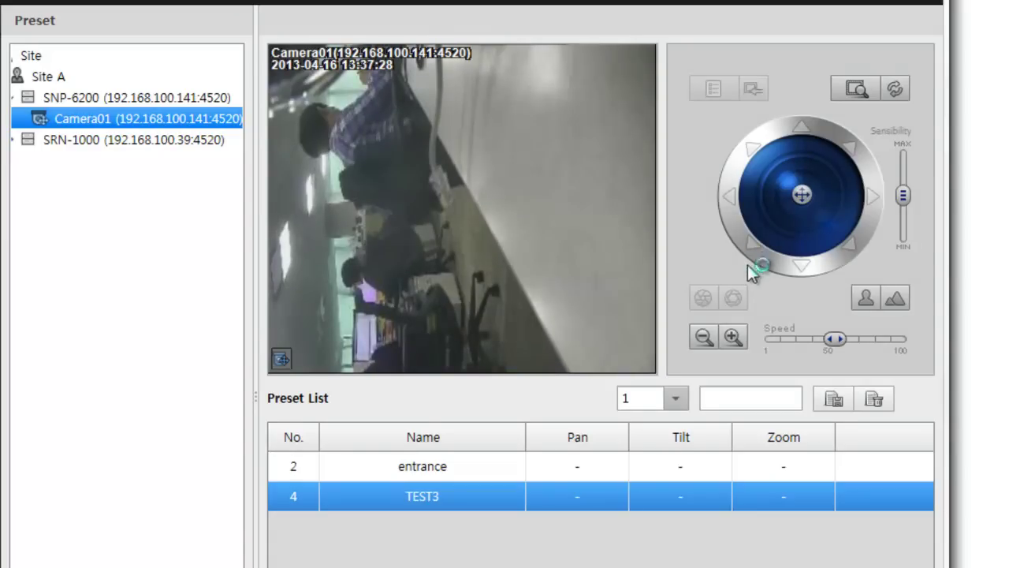
pyautogui.click(732, 338)
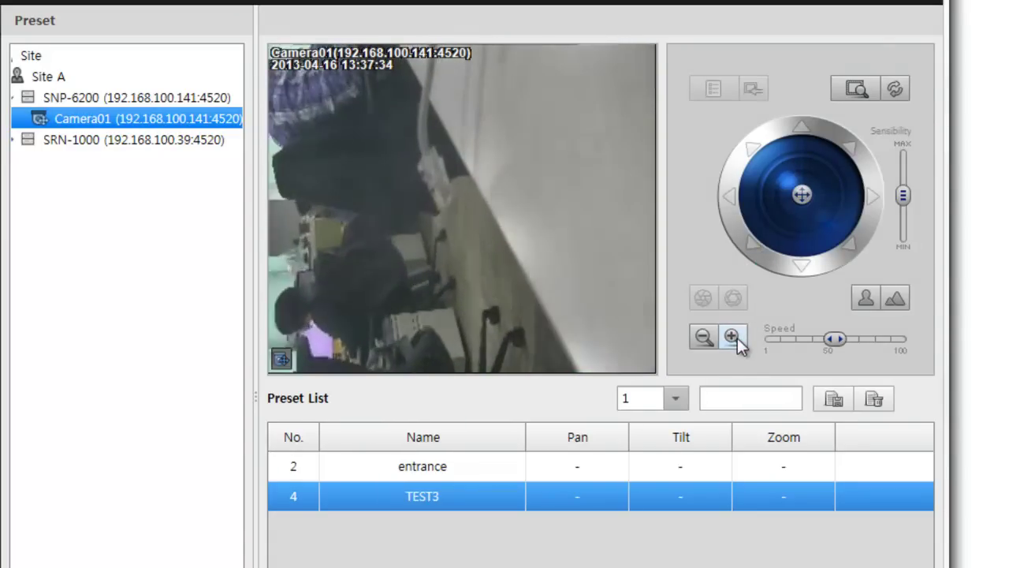
# Save the view as preset TEST01, then compare it against the entrance preset
pyautogui.click(742, 398)
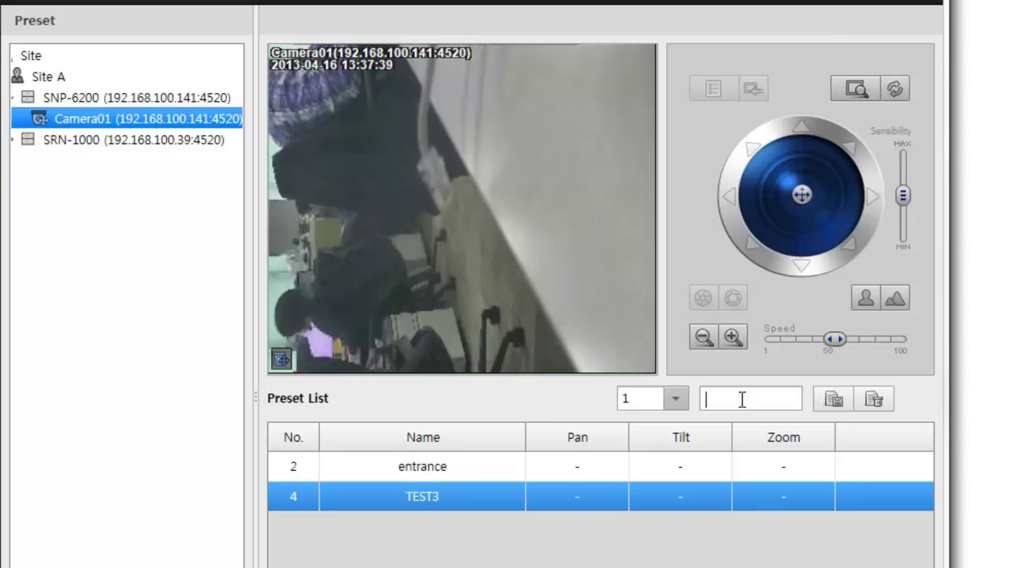
pyautogui.write('TEST01')
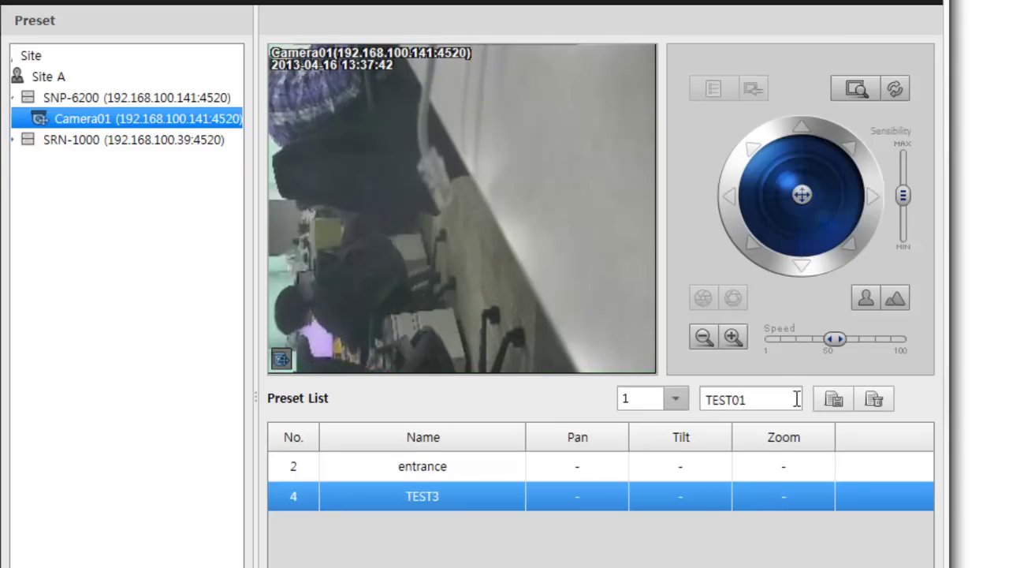
pyautogui.click(835, 402)
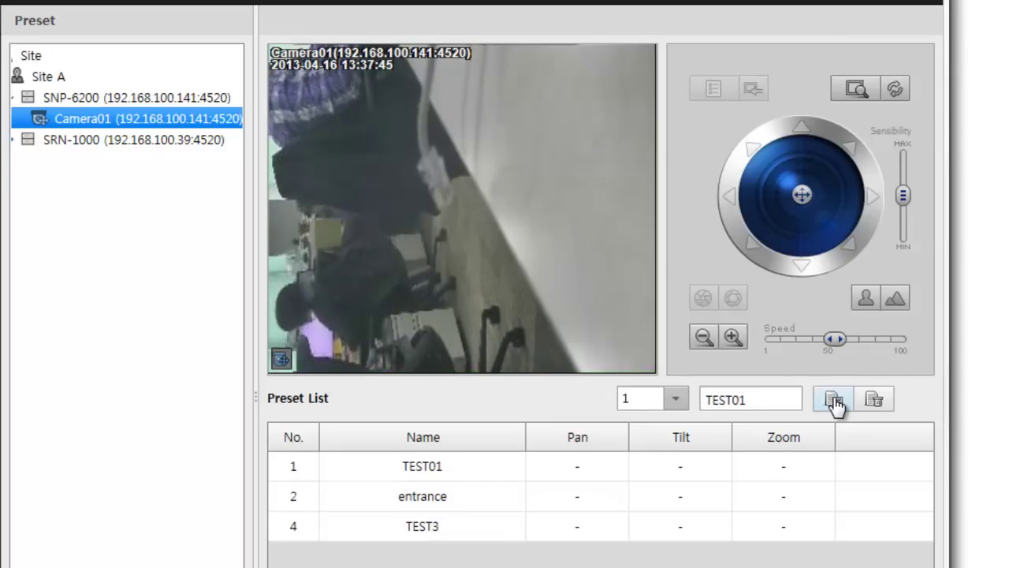
pyautogui.click(442, 490)
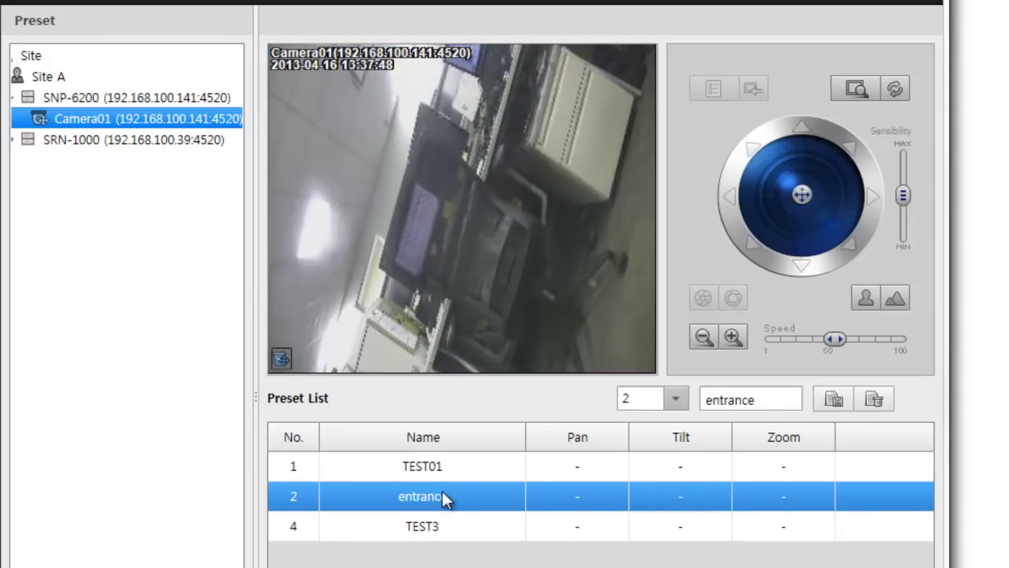
pyautogui.click(446, 466)
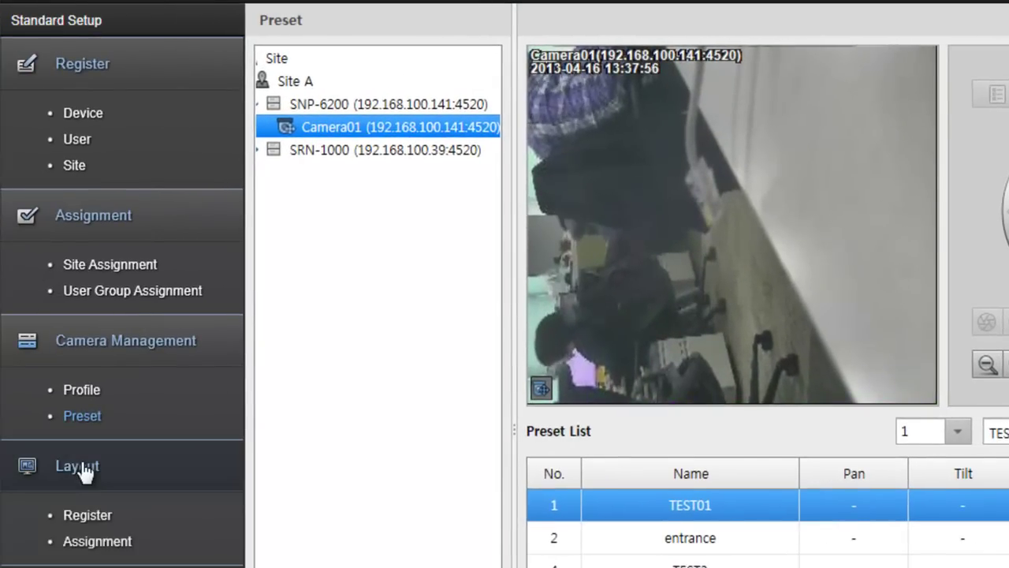
# Add Layout1 on the Layout Register page and show its split-screen choices
pyautogui.click(86, 514)
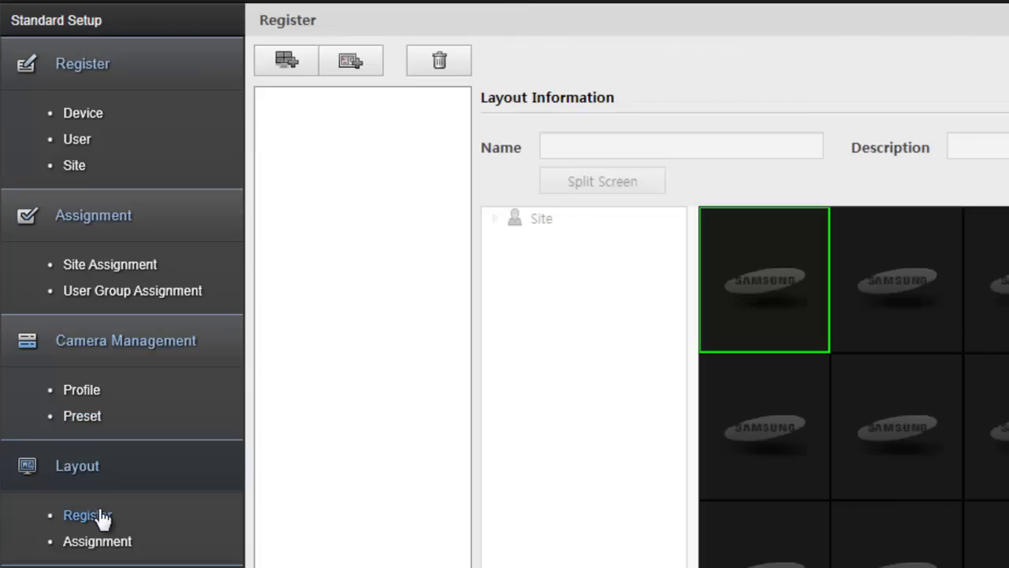
pyautogui.click(306, 65)
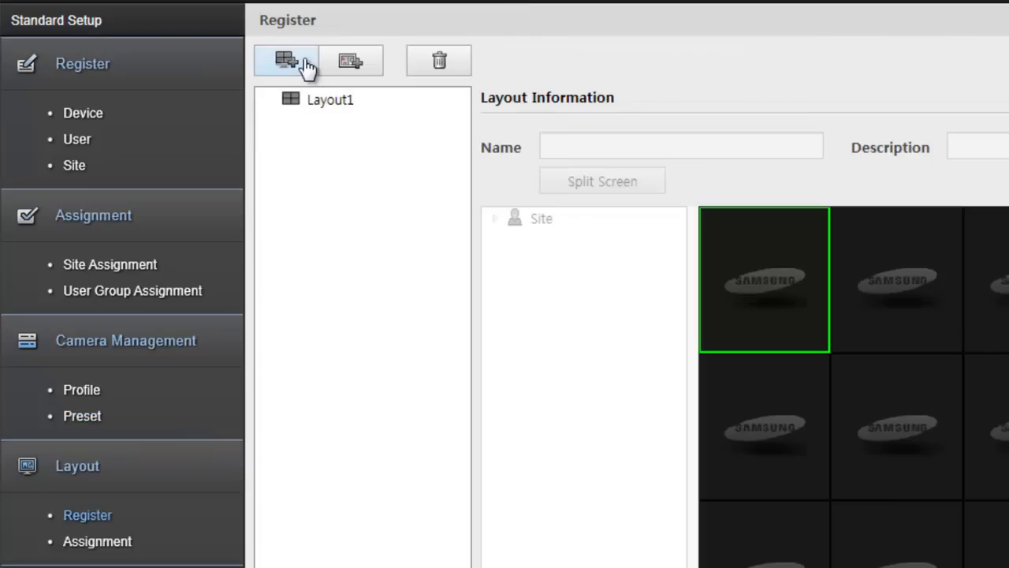
pyautogui.click(316, 98)
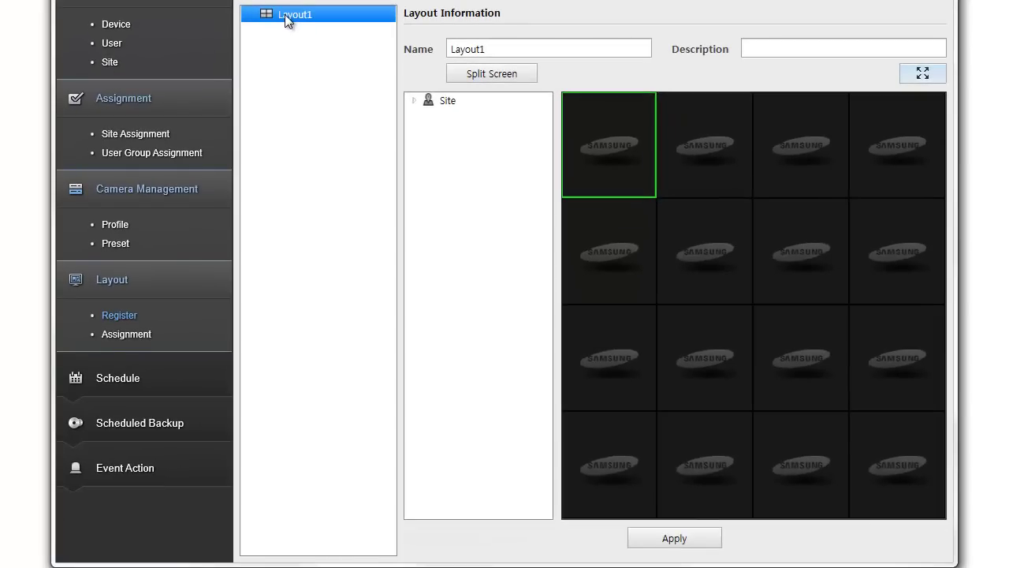
pyautogui.click(495, 77)
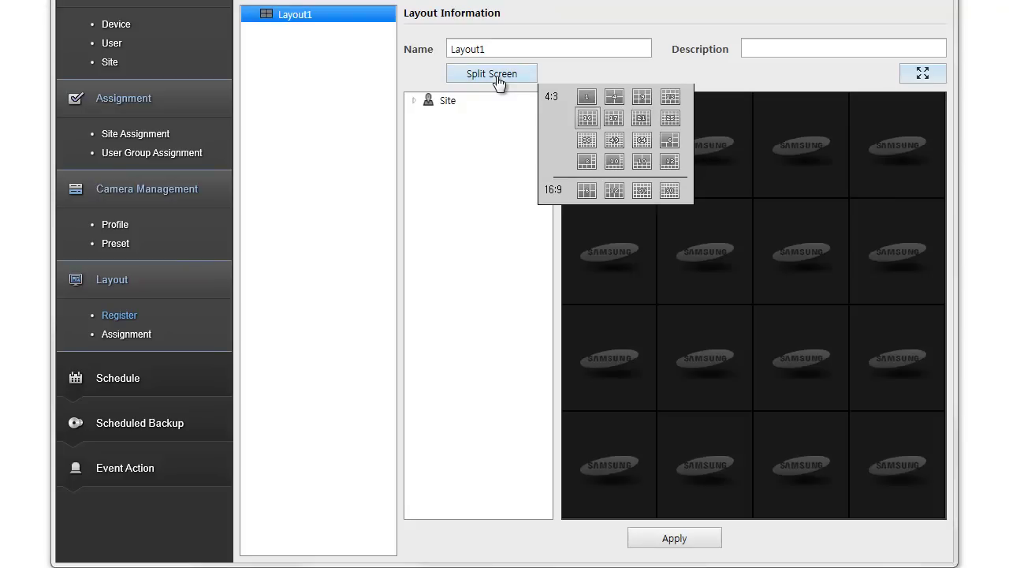
# Switch Layout1 to a 4-split grid and expand Site A's SNP-6200 and SRN-1000 devices
pyautogui.click(615, 99)
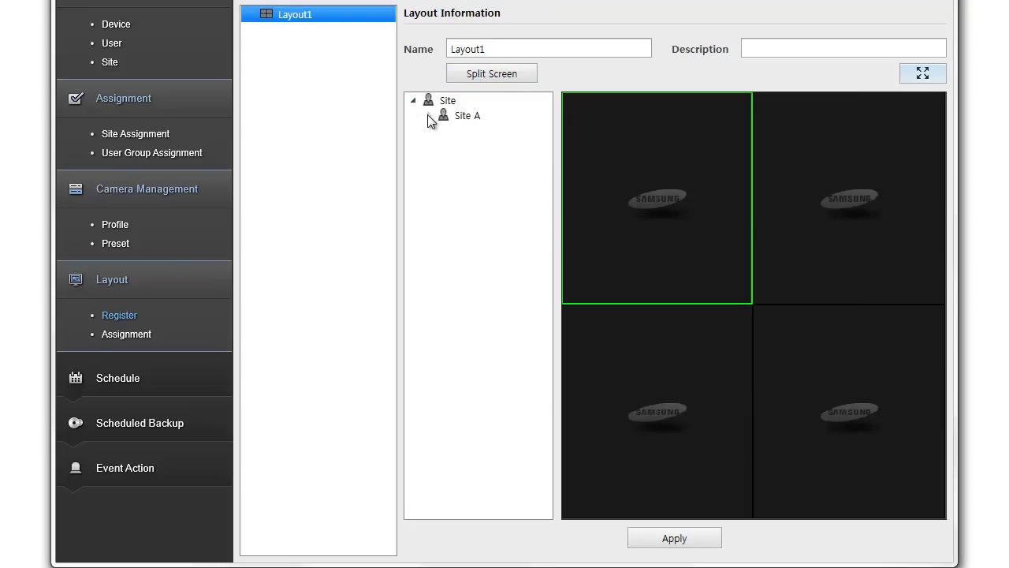
pyautogui.click(428, 116)
pyautogui.click(443, 130)
pyautogui.click(443, 161)
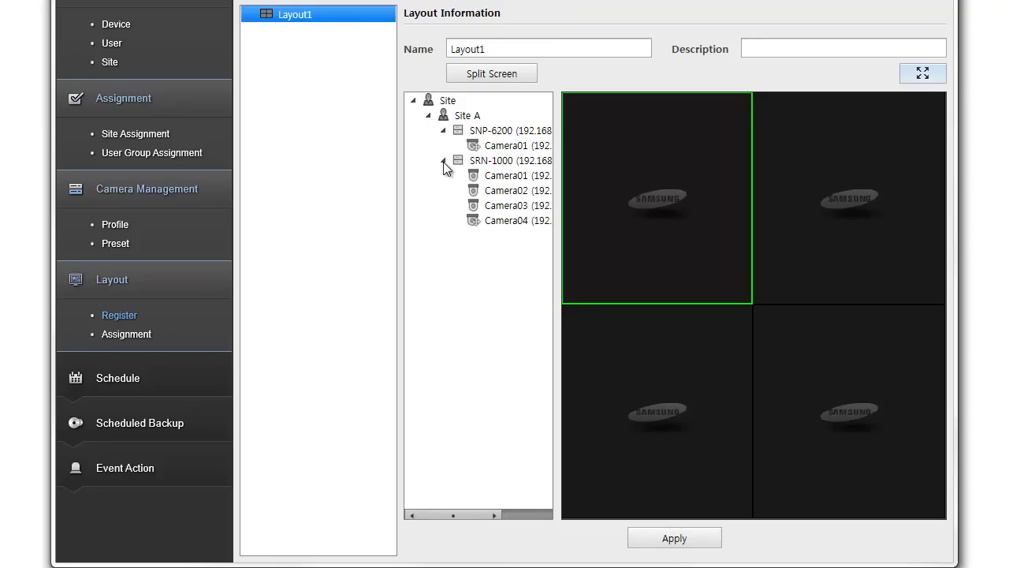
# Place SNP-6200 Camera01 top-left, SRN-1000 Camera01 top-right, Camera02 bottom-left, Camera03 bottom-right
pyautogui.click(498, 147)
pyautogui.moveTo(644, 157); pyautogui.dragTo(645, 156)
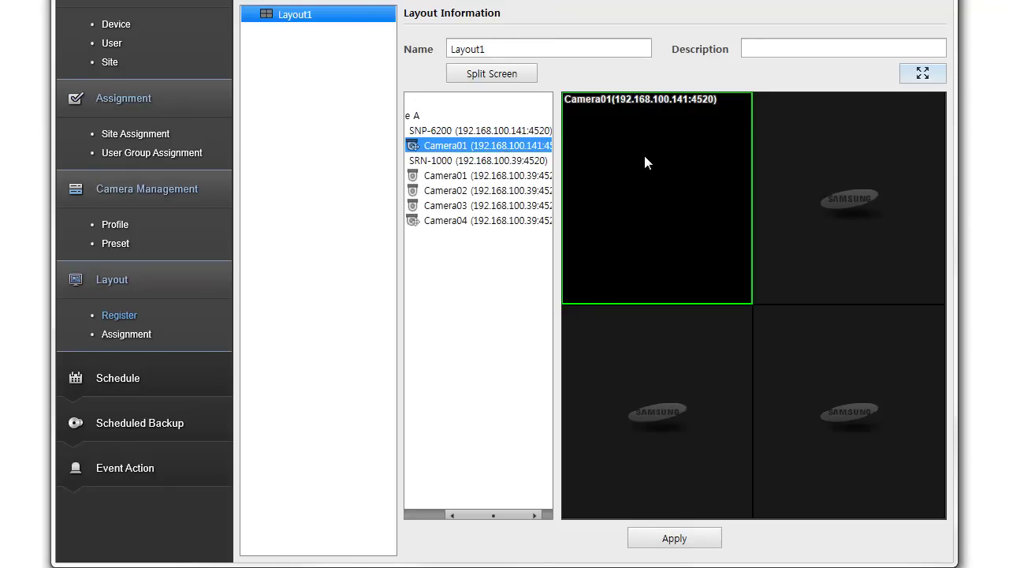
pyautogui.click(534, 178)
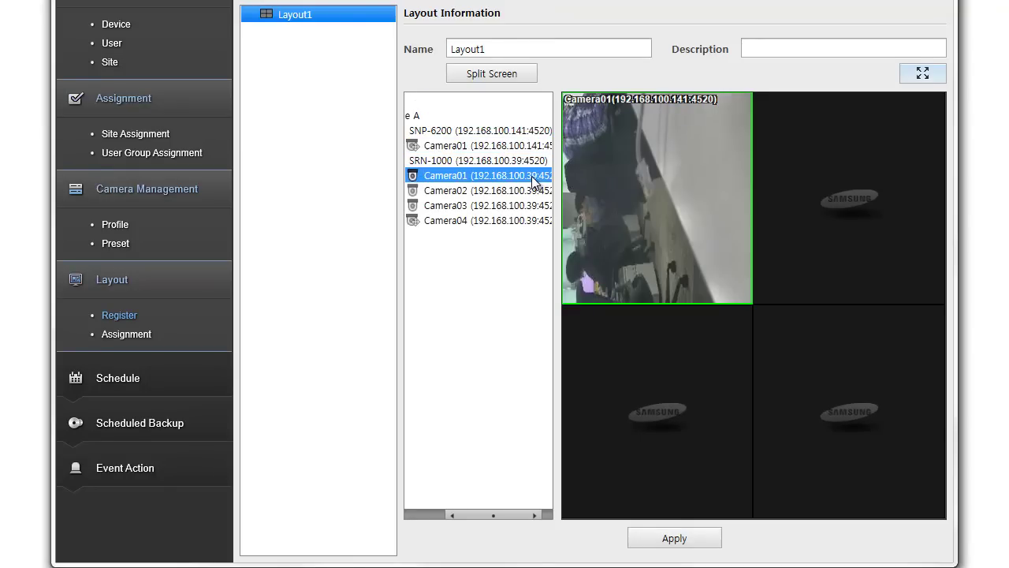
pyautogui.moveTo(790, 178); pyautogui.dragTo(803, 178)
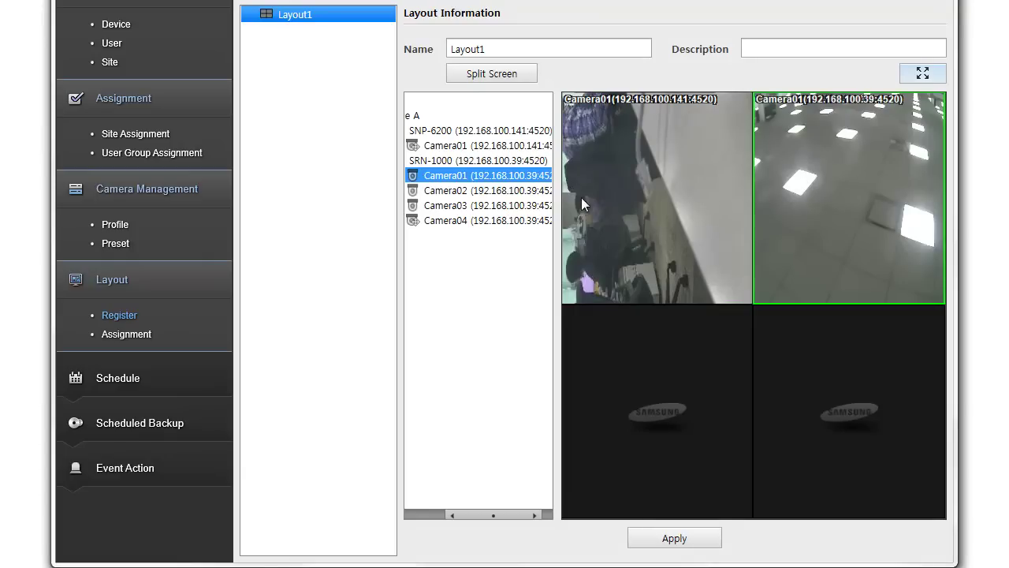
pyautogui.moveTo(538, 191); pyautogui.dragTo(623, 374)
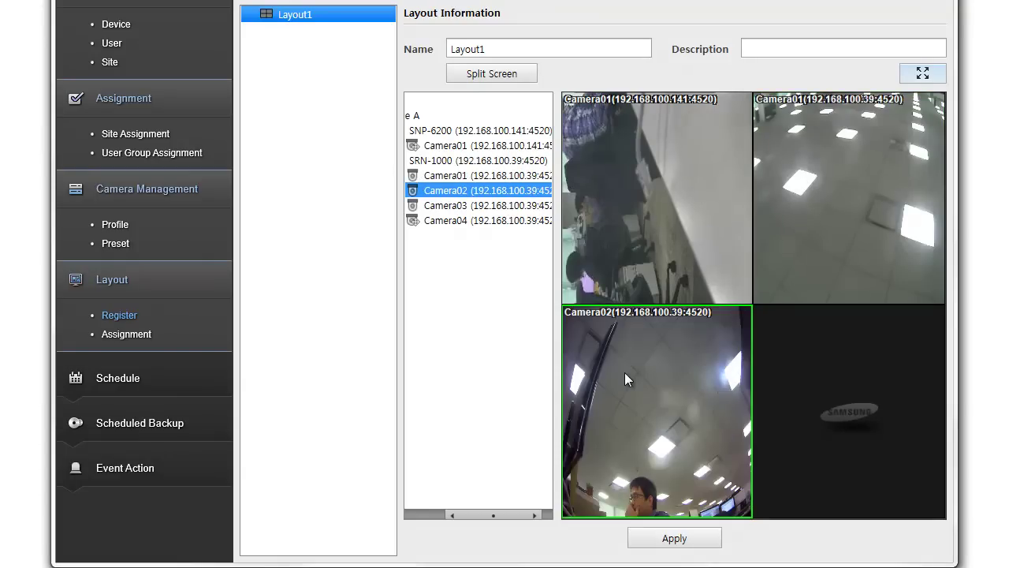
pyautogui.moveTo(517, 206); pyautogui.dragTo(800, 376)
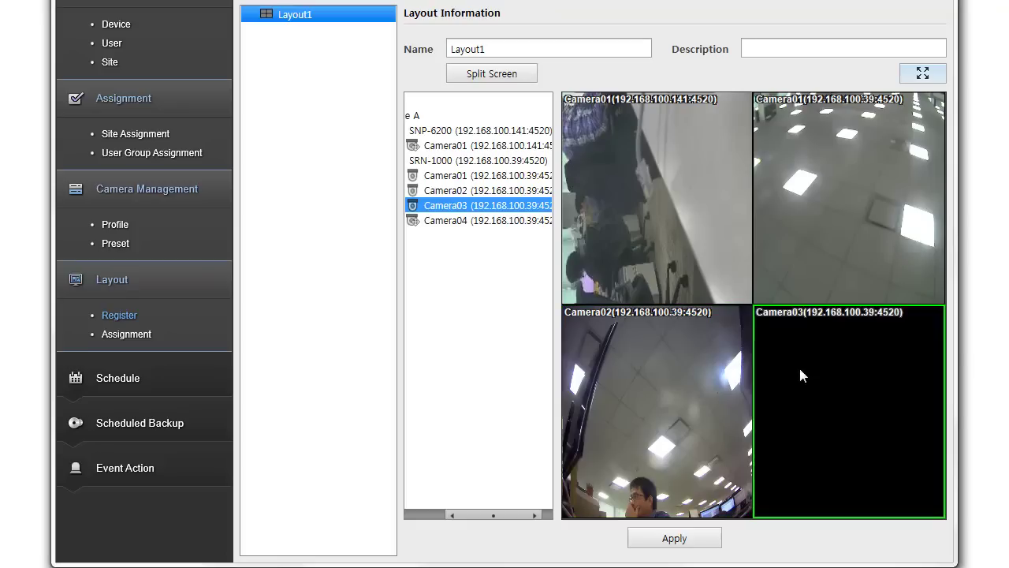